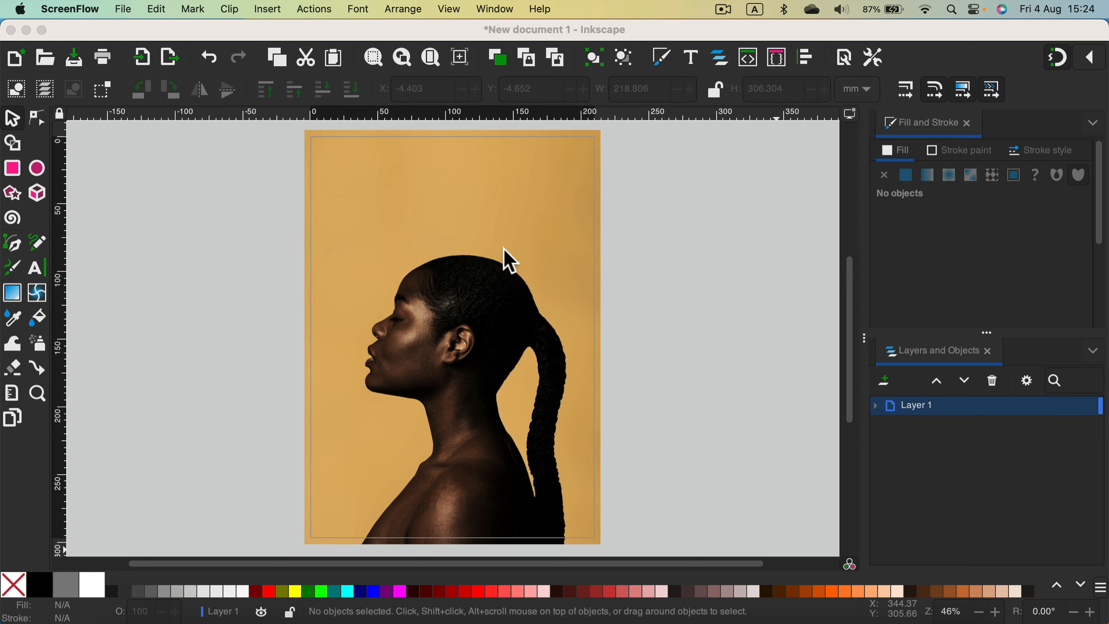
# Step: Open Trace Bitmap for the portrait photo and close Layers and Objects to make room for the trace settings
pyautogui.click(476, 271)
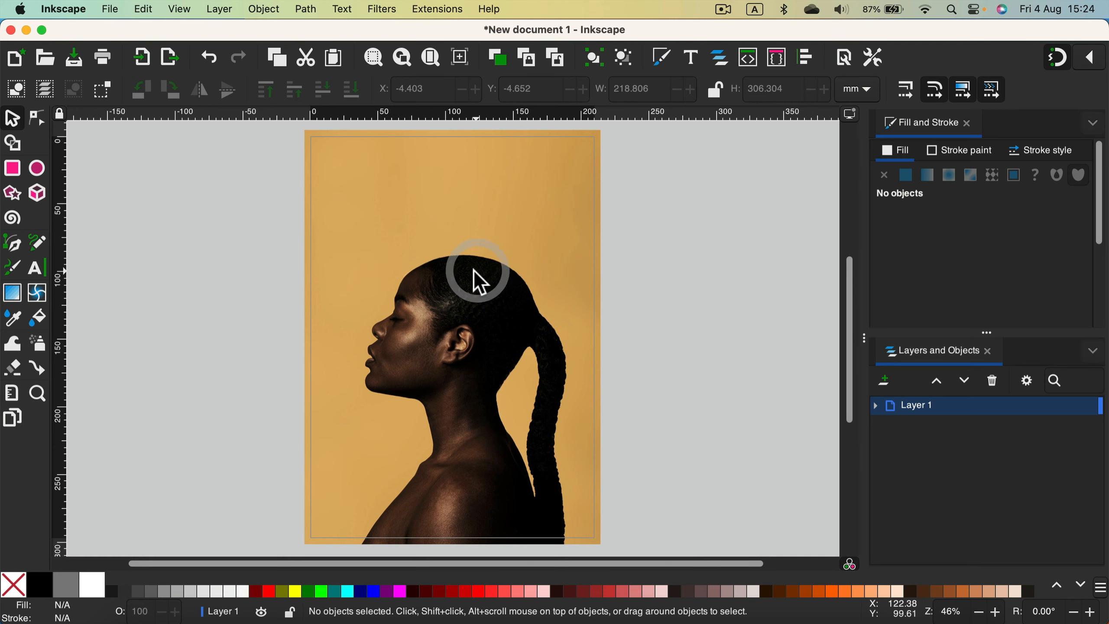
pyautogui.scroll(-3, 481, 278)
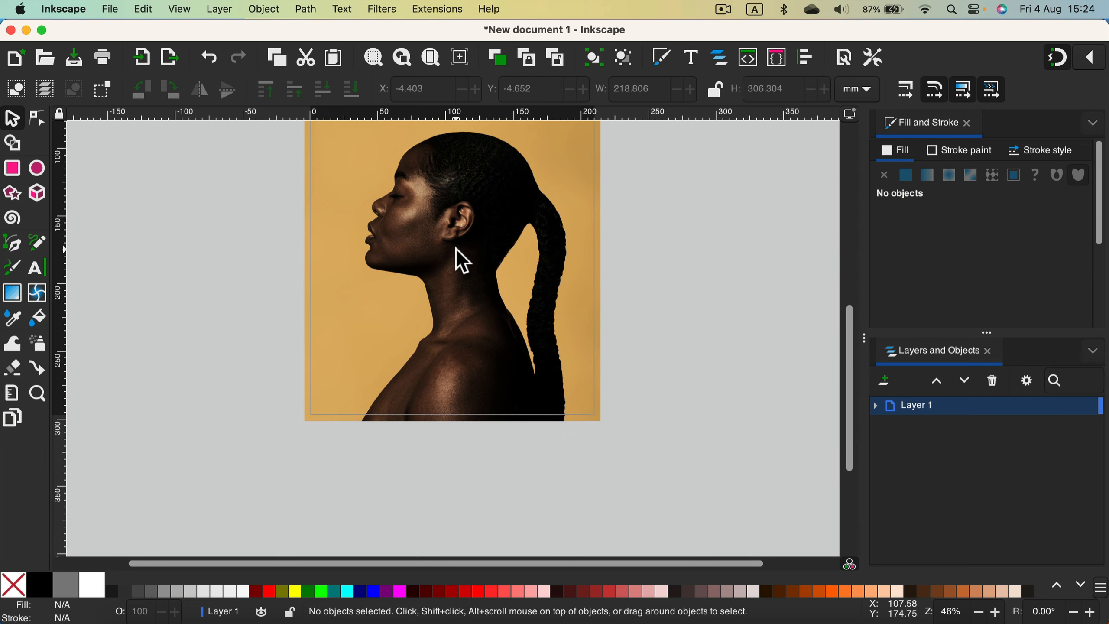
pyautogui.scroll(5, 456, 250)
pyautogui.rightClick(465, 274)
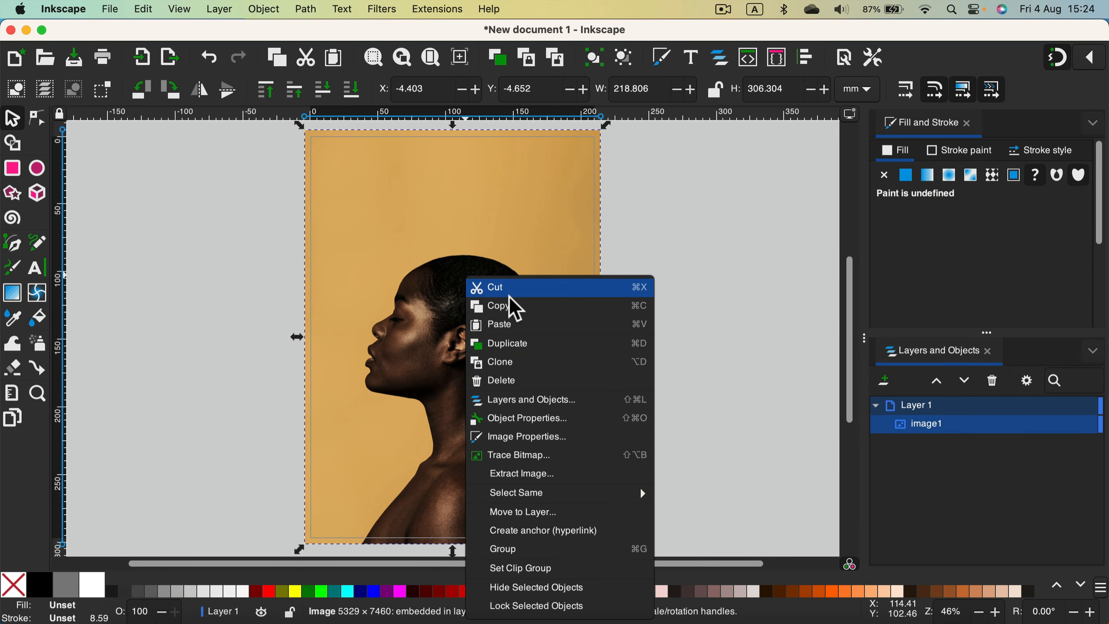
pyautogui.click(522, 454)
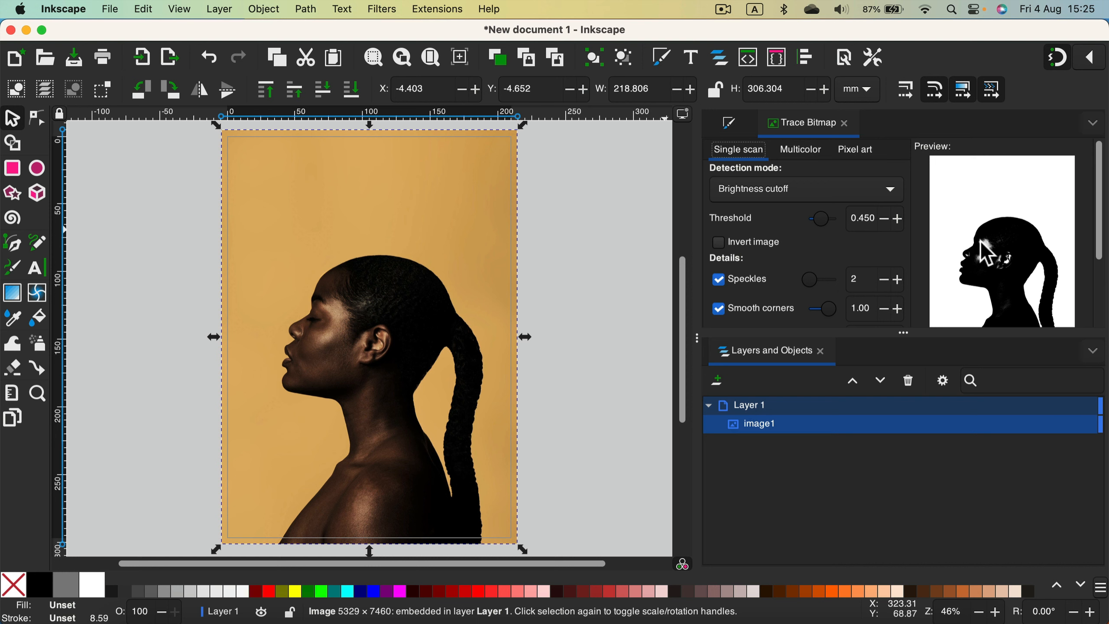
pyautogui.click(821, 353)
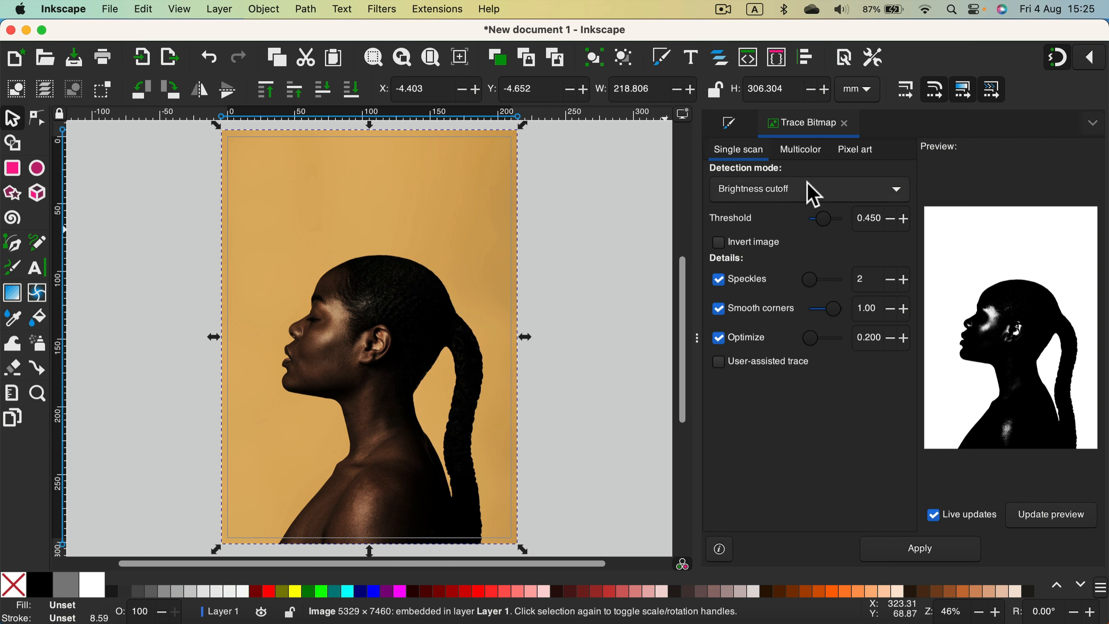
# Step: Try the Edge detection, Color quantization and Autotrace modes and image inversion, returning to a non-inverted Brightness cutoff
pyautogui.click(847, 176)
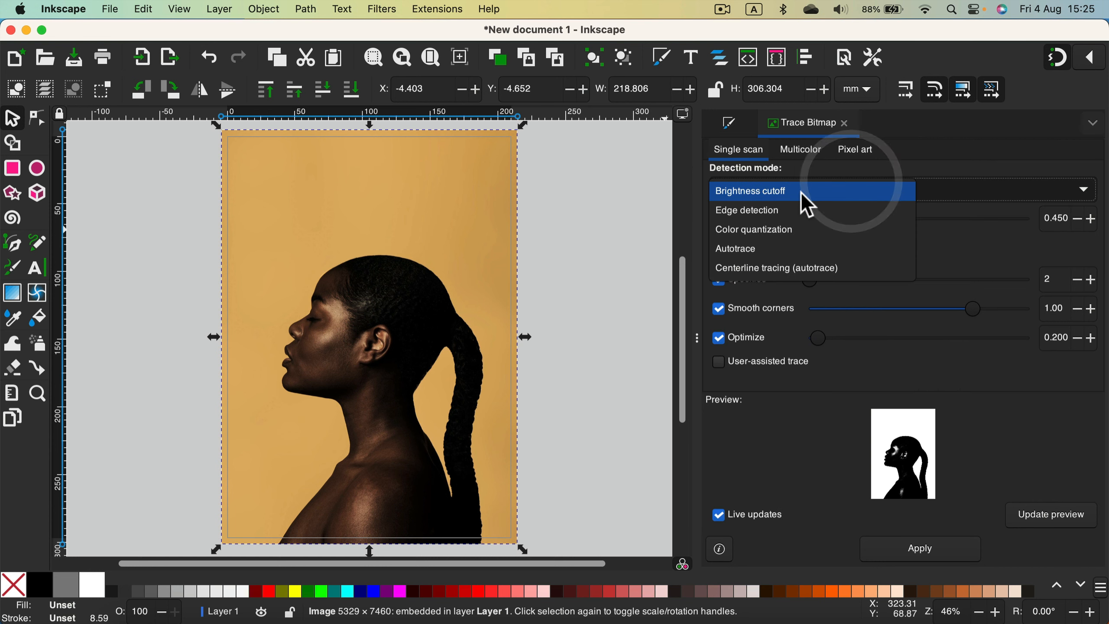
pyautogui.click(751, 211)
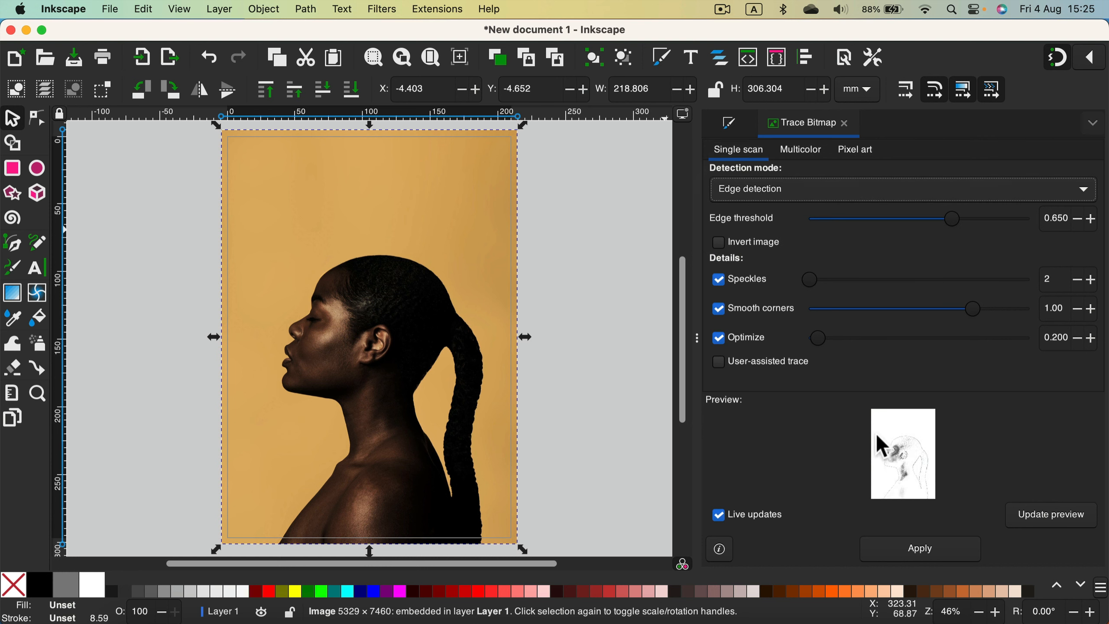
pyautogui.click(795, 192)
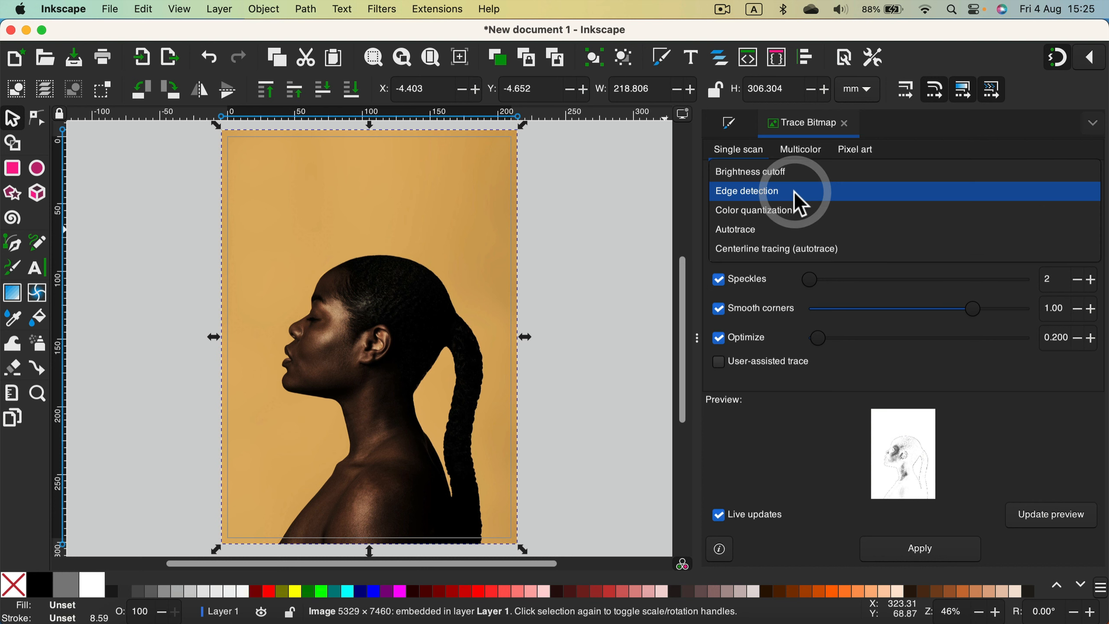
pyautogui.click(786, 212)
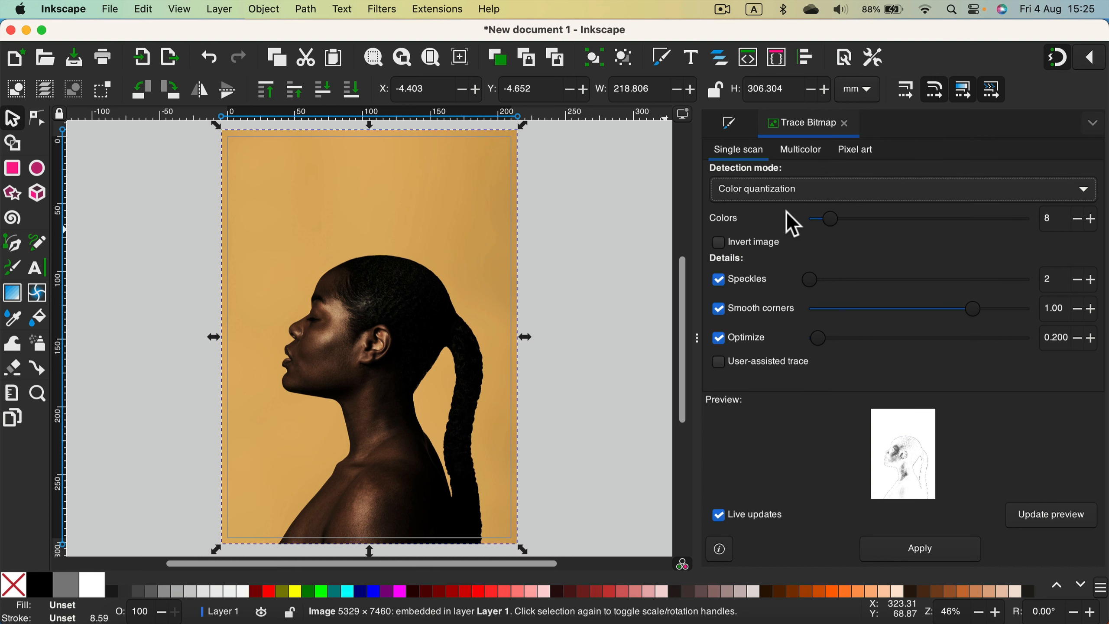
pyautogui.click(758, 196)
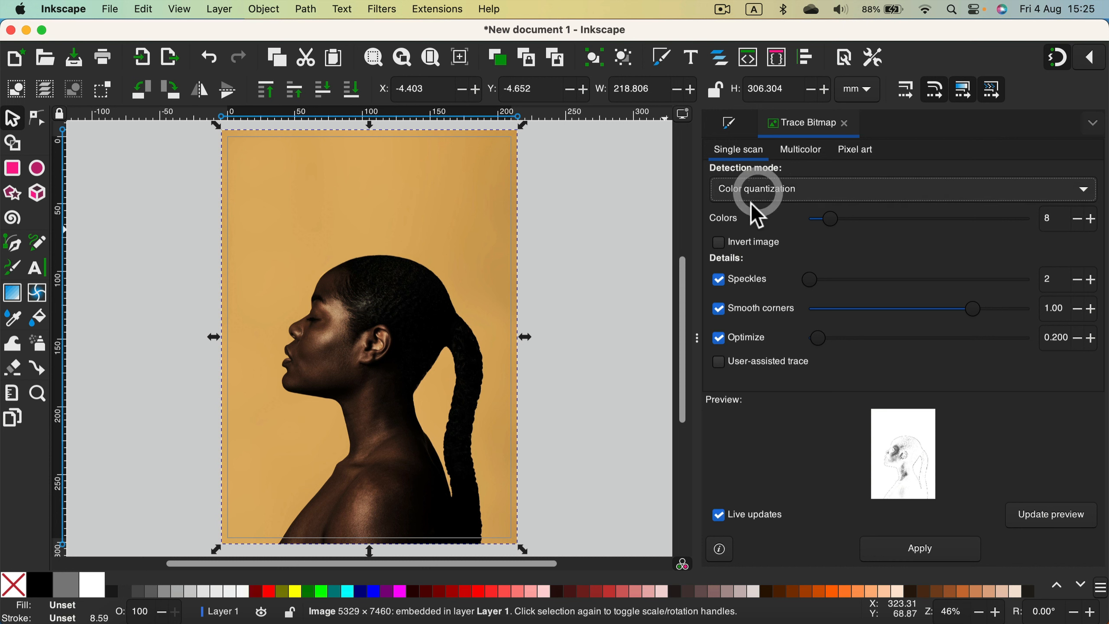
pyautogui.click(760, 220)
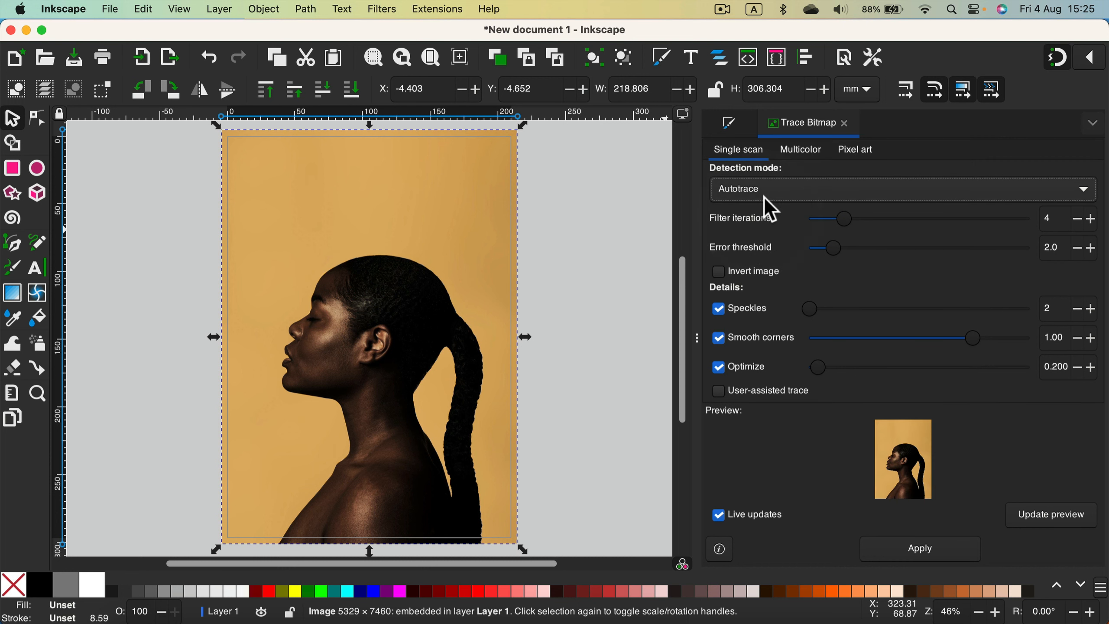
pyautogui.click(765, 198)
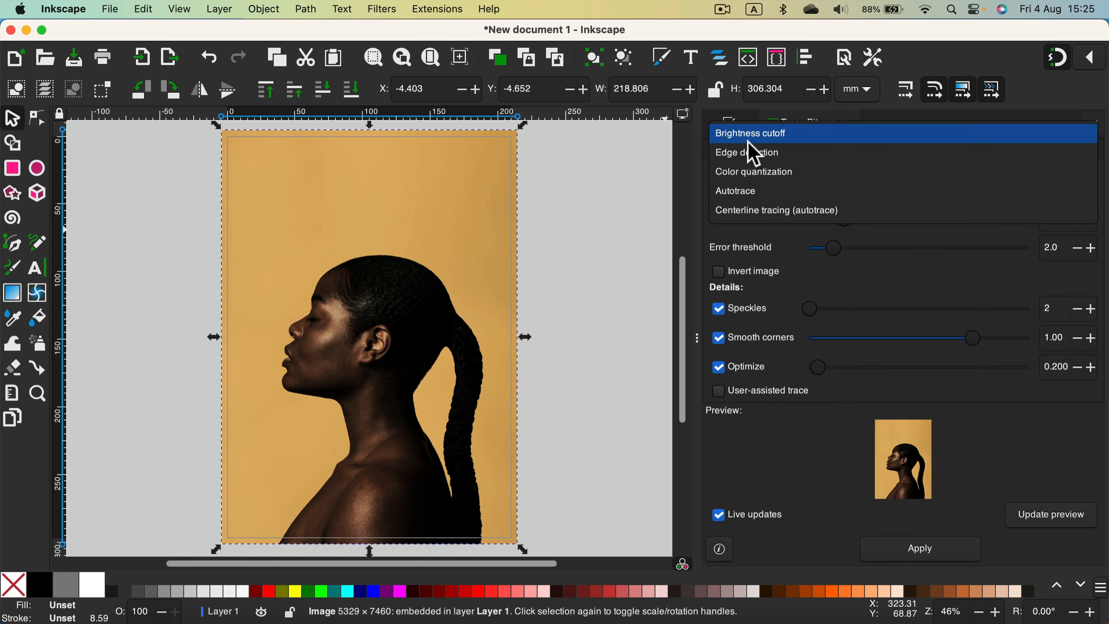
pyautogui.press('Escape')
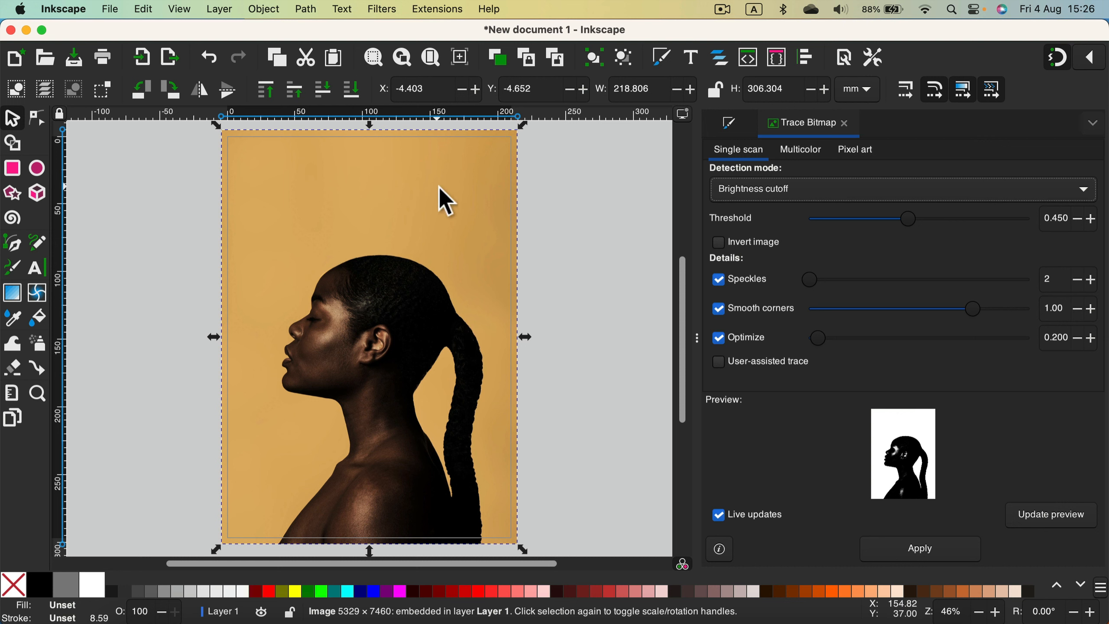
pyautogui.click(720, 243)
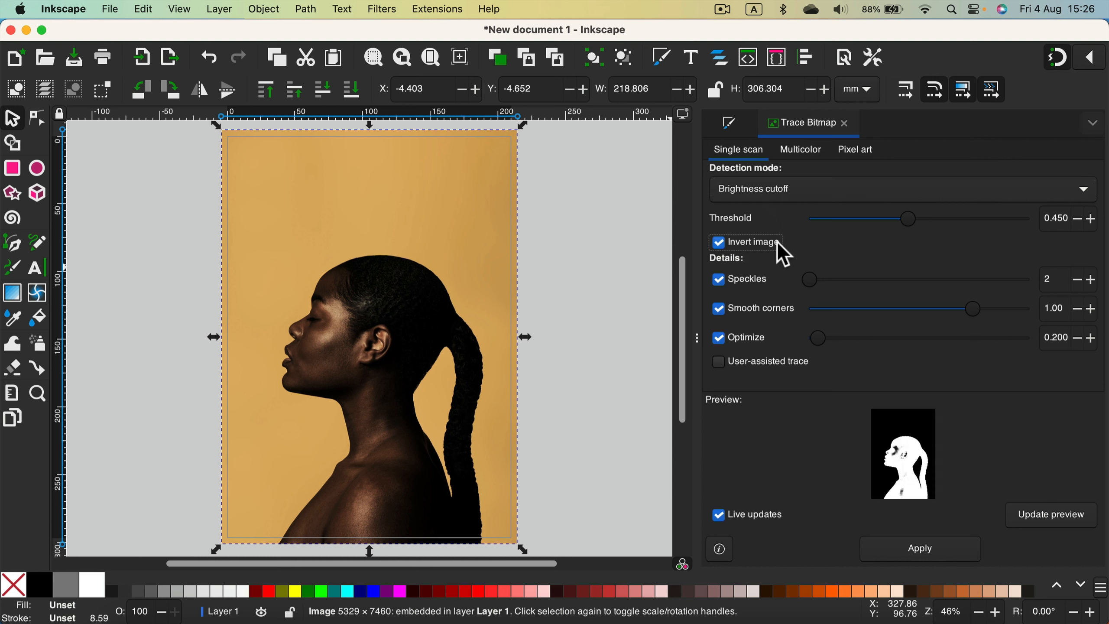
pyautogui.click(720, 244)
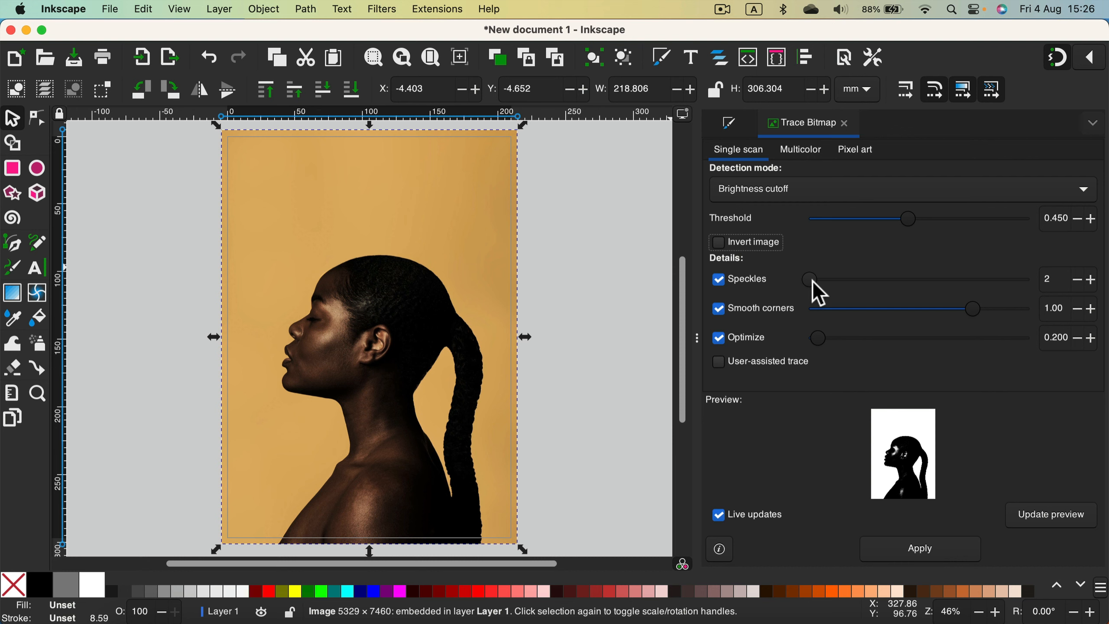
# Step: Set Speckles to 10 and apply the single-scan Brightness cutoff trace to the photo
pyautogui.click(1092, 279)
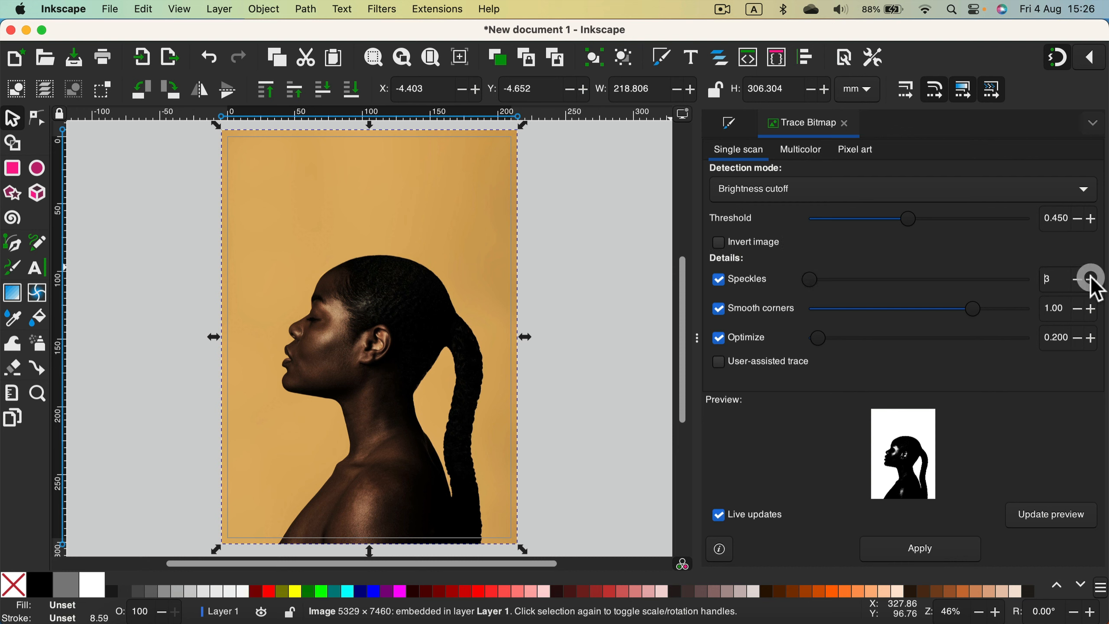
pyautogui.click(1092, 279)
pyautogui.click(1092, 279)
pyautogui.click(1092, 279)
pyautogui.click(1092, 279)
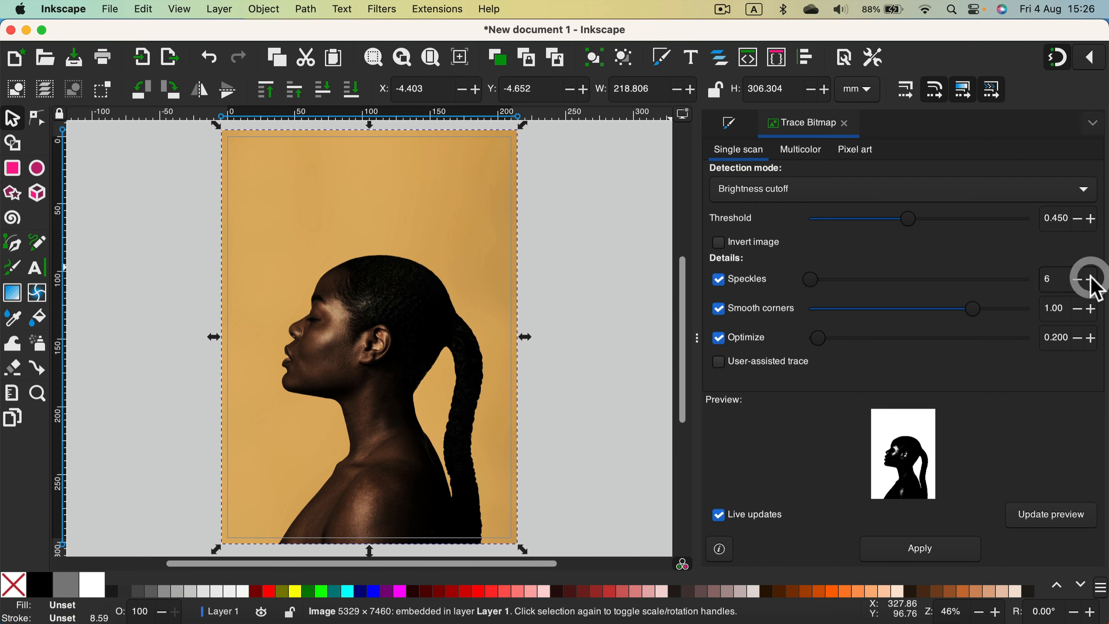
pyautogui.click(1093, 282)
pyautogui.click(1092, 279)
pyautogui.click(1092, 280)
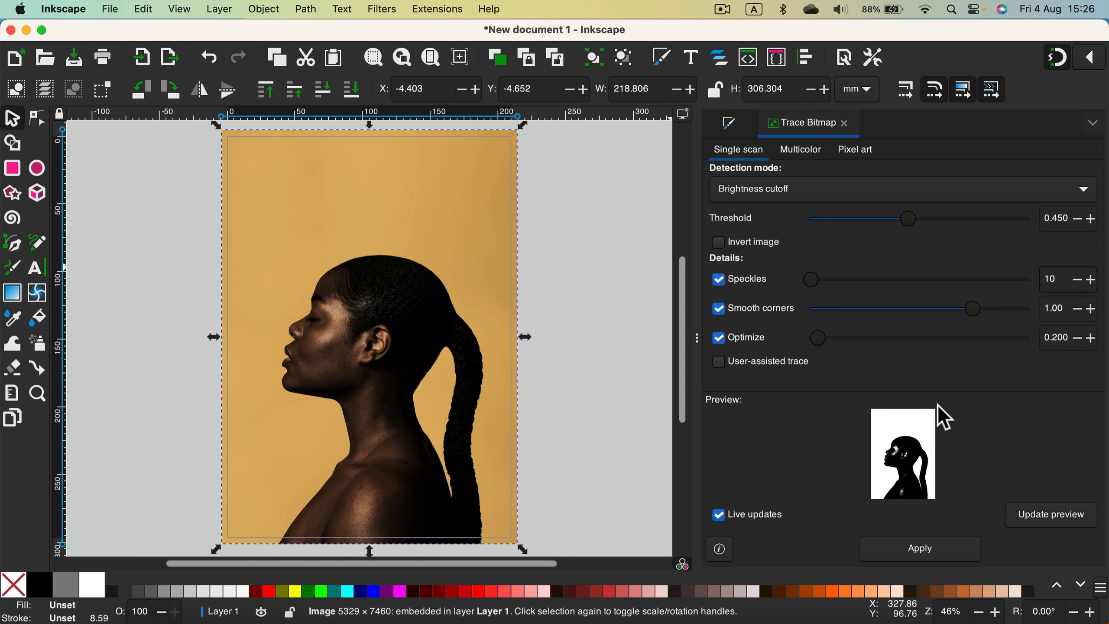
pyautogui.click(946, 548)
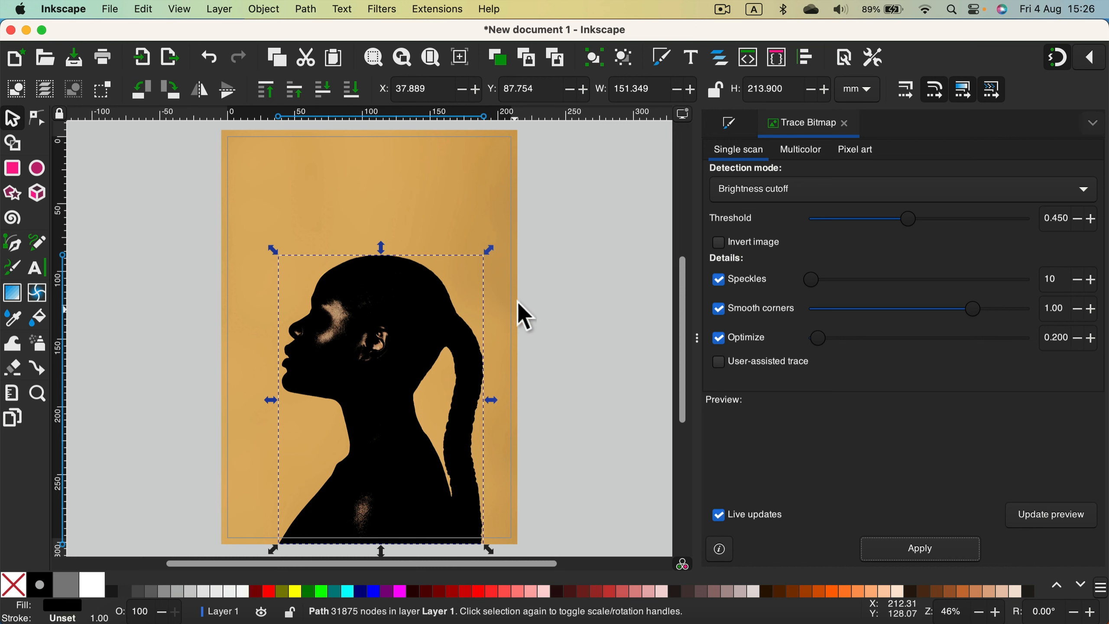
# Step: Move the original photo off the page to the left of the traced silhouette
pyautogui.click(478, 179)
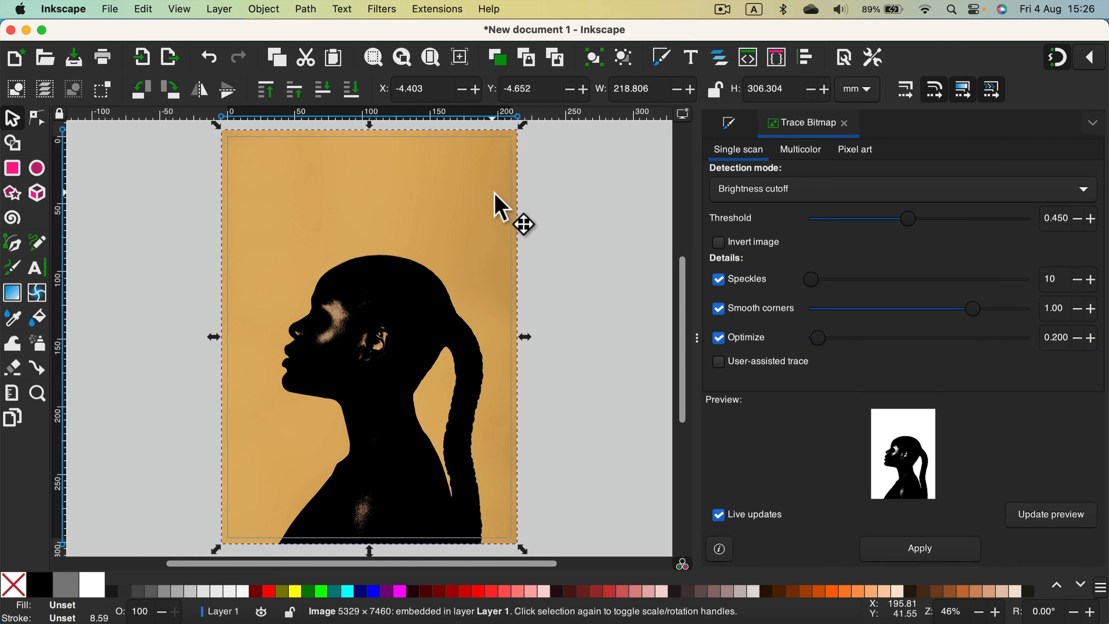
pyautogui.moveTo(495, 192); pyautogui.dragTo(186, 194)
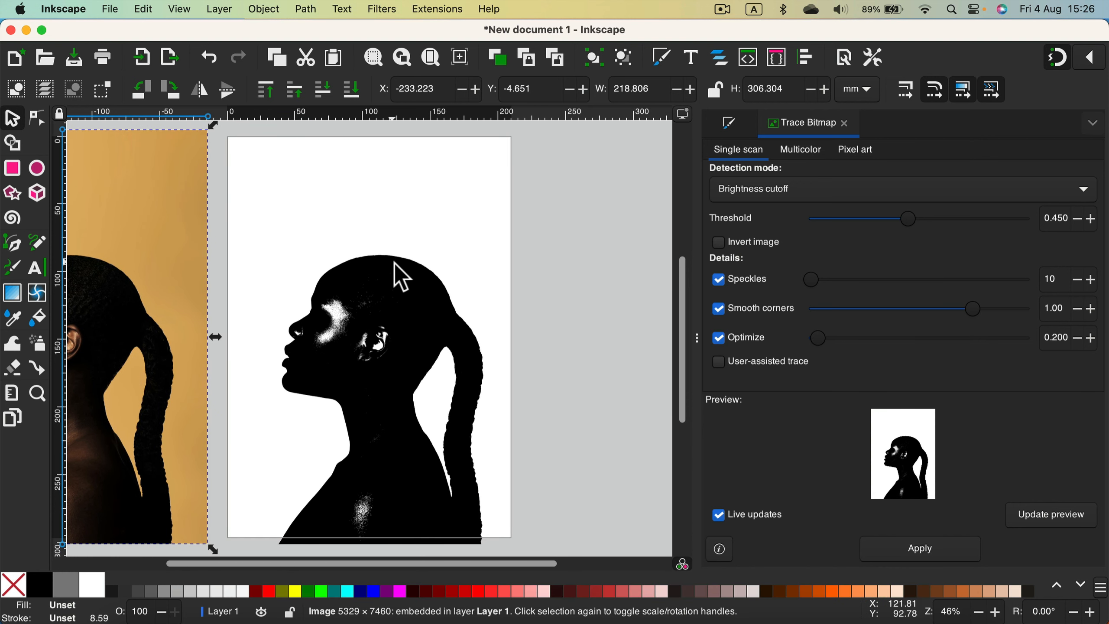
pyautogui.hscroll(-10, 551, 232)
pyautogui.scroll(-2, 550, 232)
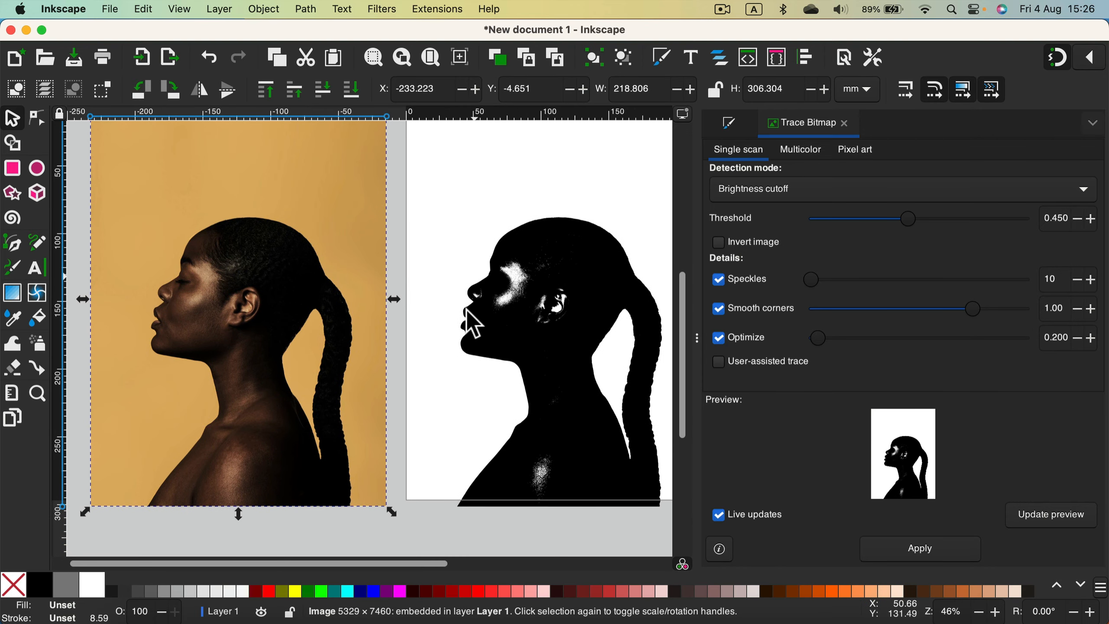
# Step: Edit the traced silhouette's nodes and delete the dense node cluster inside the shoulder
pyautogui.click(564, 244)
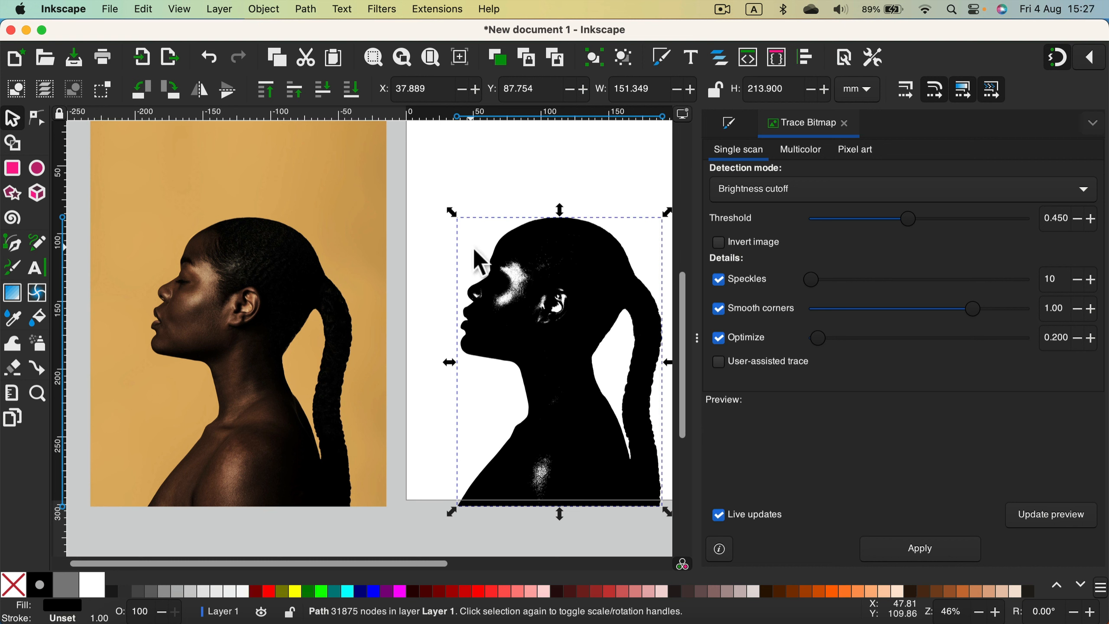
pyautogui.click(39, 117)
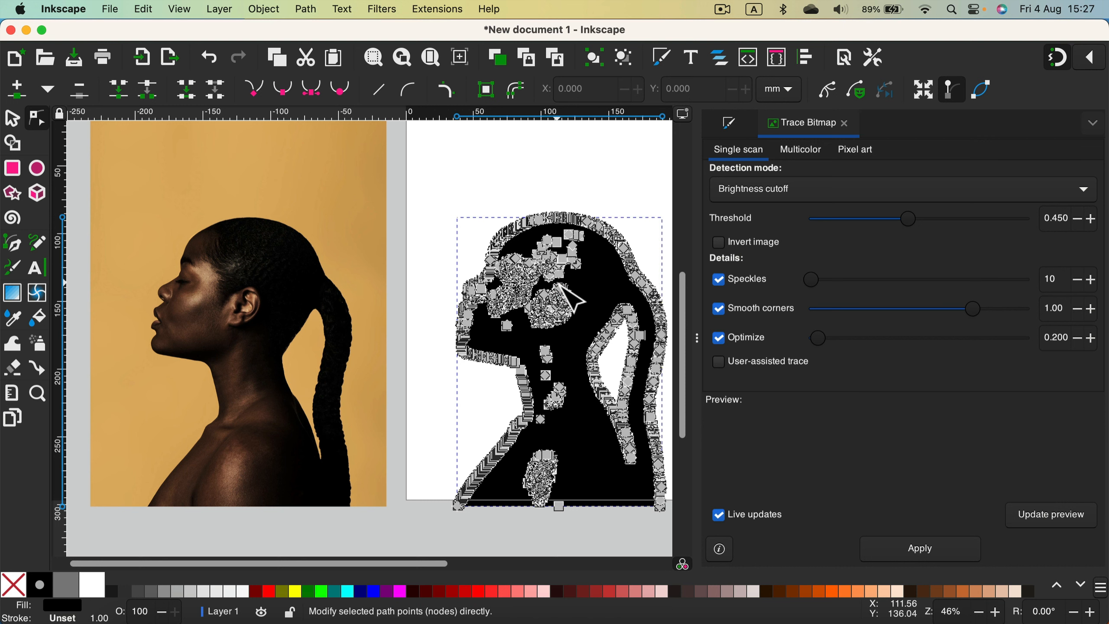
pyautogui.press('super+equal')
pyautogui.press('super+equal')
pyautogui.press('super+equal')
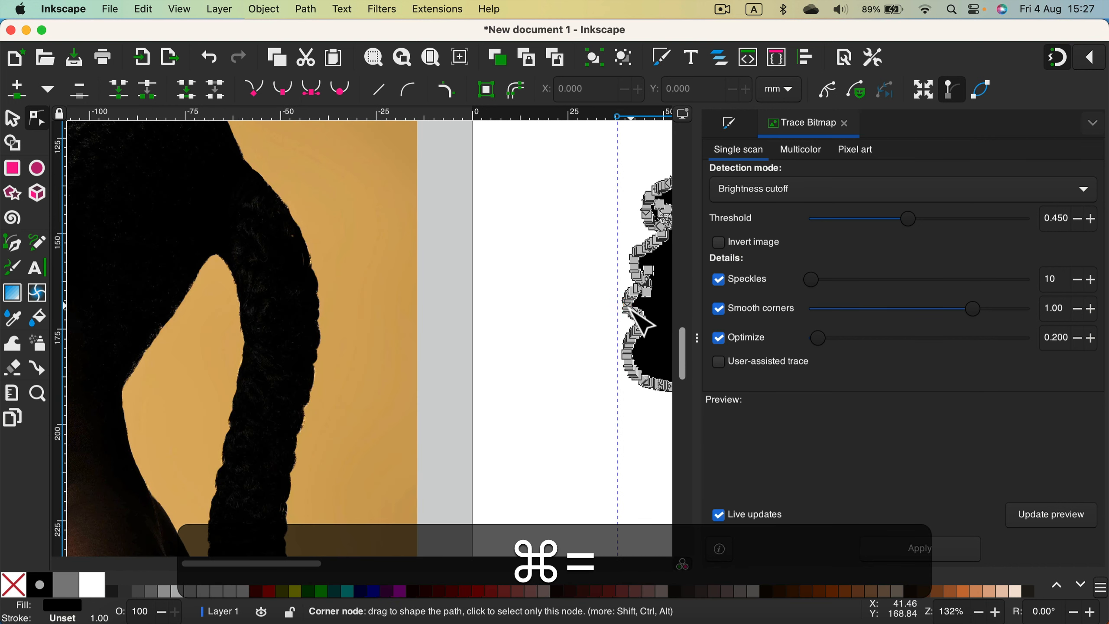
pyautogui.moveTo(631, 323); pyautogui.dragTo(268, 209)
pyautogui.moveTo(594, 478); pyautogui.dragTo(549, 284)
pyautogui.scroll(-3, 537, 273)
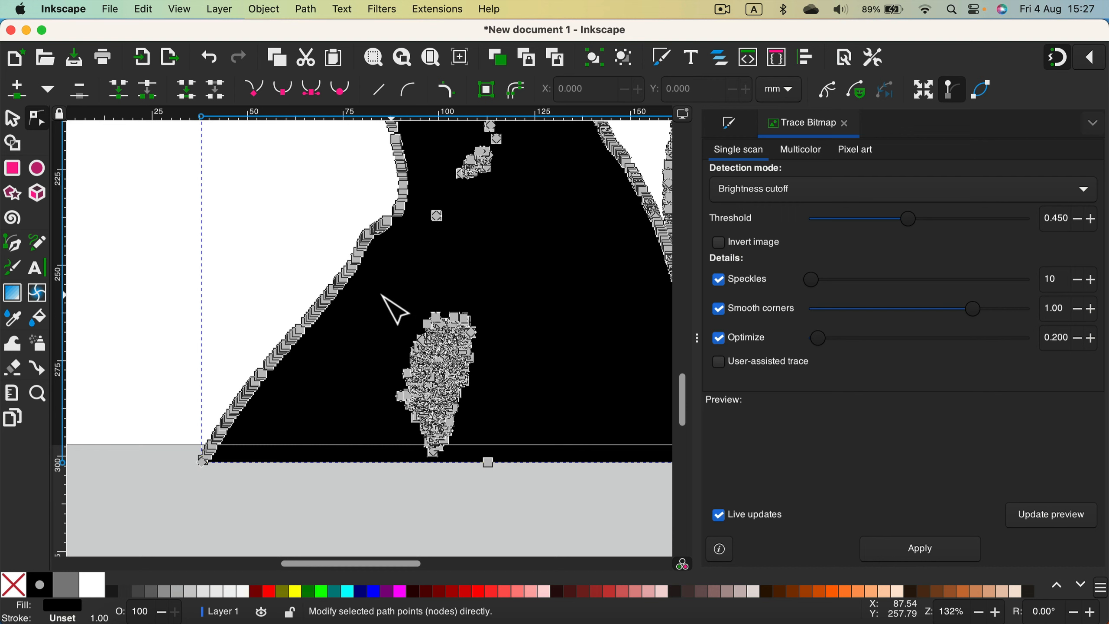
pyautogui.moveTo(380, 296)
pyautogui.mouseDown()
pyautogui.moveTo(493, 402)
pyautogui.moveTo(517, 455)
pyautogui.moveTo(507, 463)
pyautogui.mouseUp()
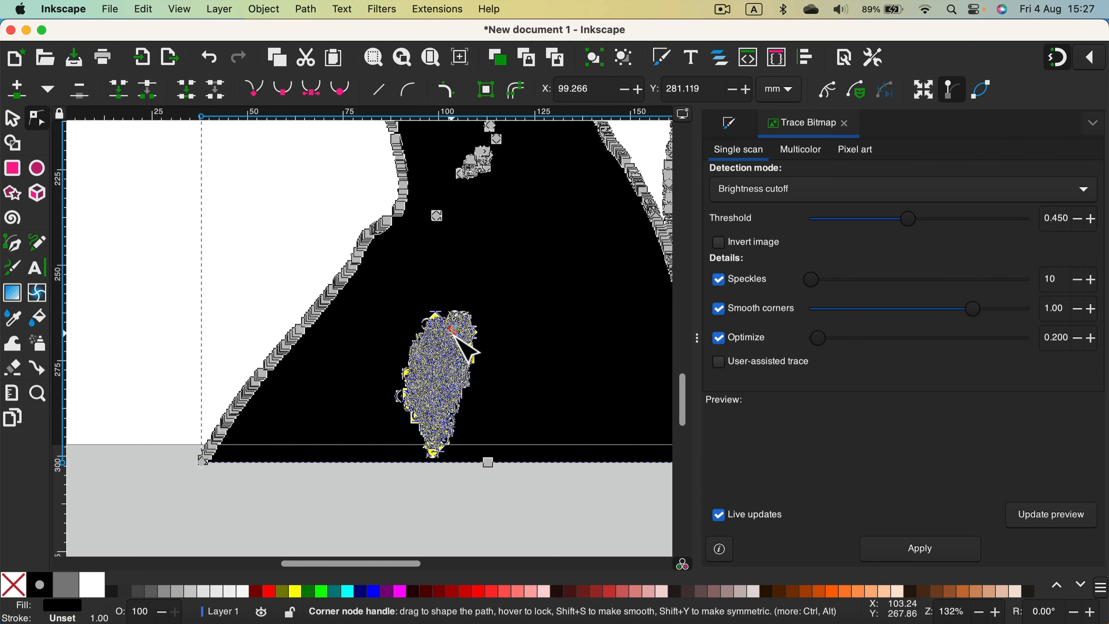
pyautogui.press('BackSpace')
# Step: Delete the stray nodes inside the silhouette's neck
pyautogui.scroll(5, 520, 289)
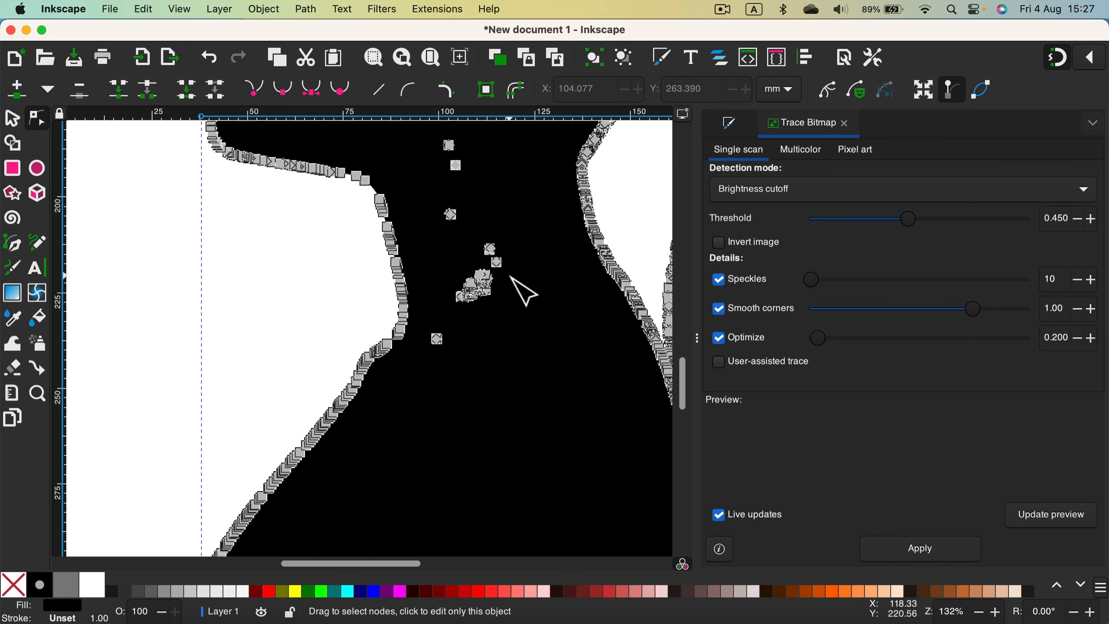
pyautogui.scroll(3, 523, 290)
pyautogui.moveTo(408, 192); pyautogui.dragTo(524, 439)
pyautogui.press('BackSpace')
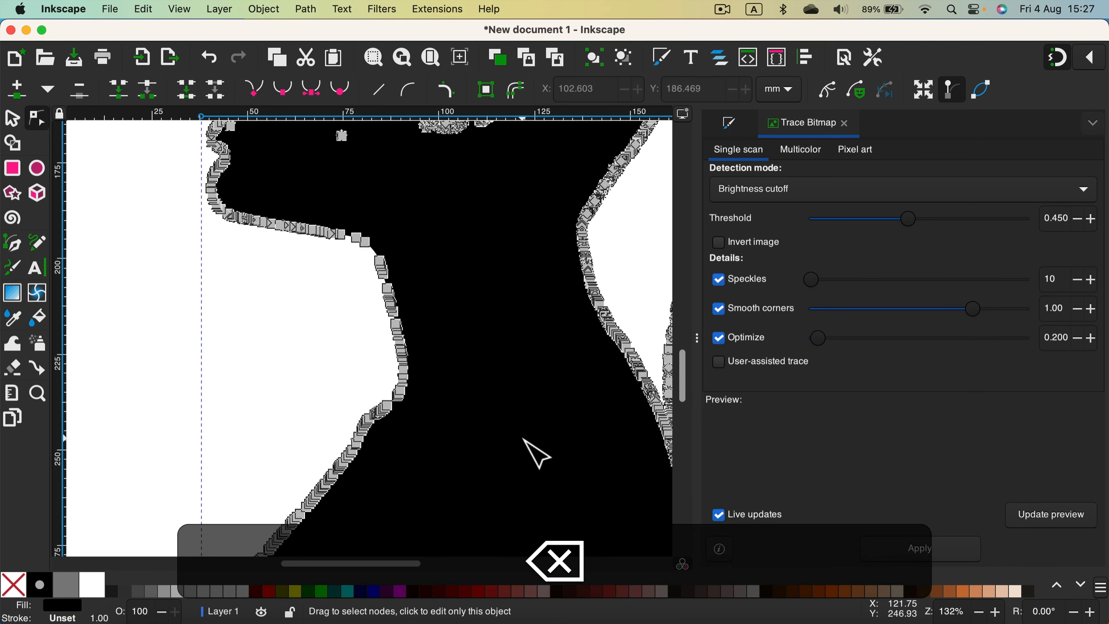
# Step: Delete the node clusters across the silhouette's ear and lower cheek
pyautogui.scroll(9, 445, 327)
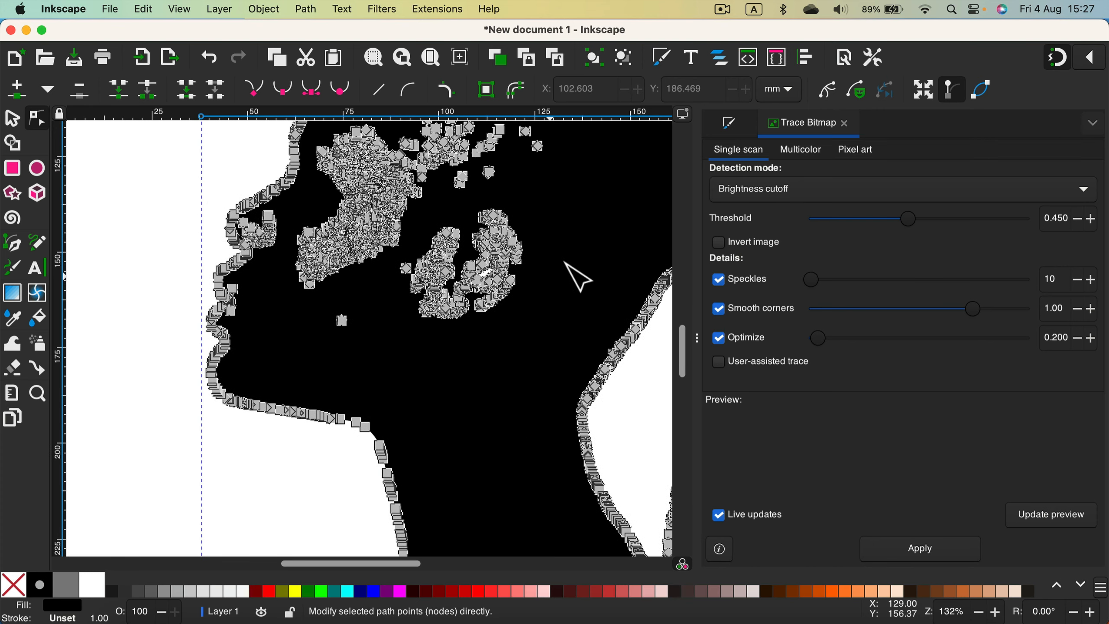
pyautogui.moveTo(578, 201); pyautogui.dragTo(296, 355)
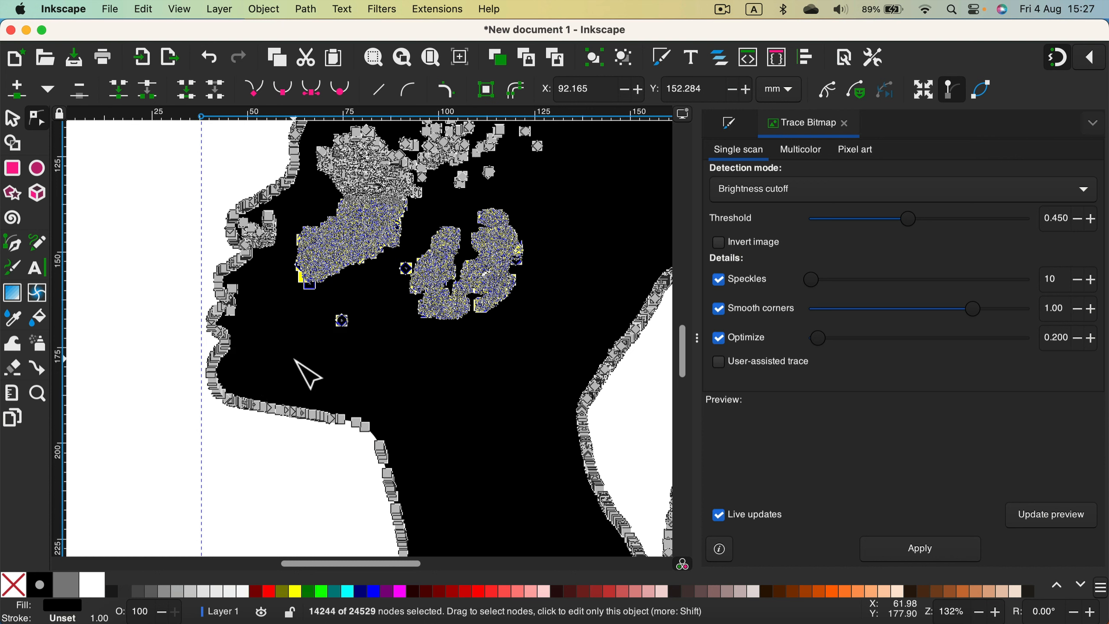
pyautogui.press('BackSpace')
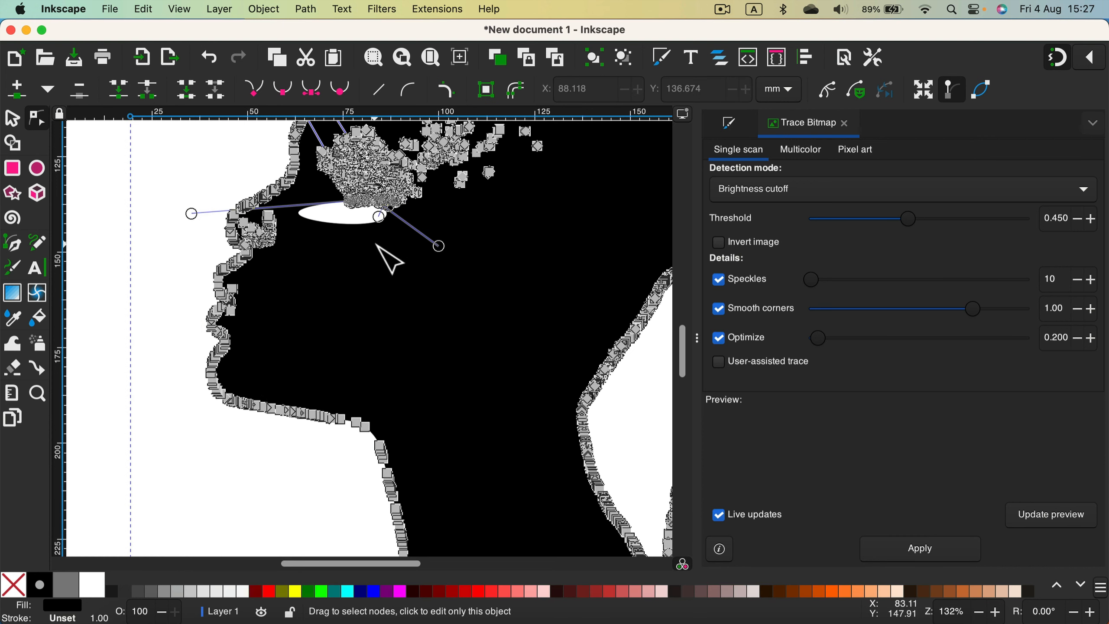
# Step: Delete the interior node clusters across the silhouette's upper cheek, temple and top of the head
pyautogui.scroll(5, 377, 245)
pyautogui.moveTo(566, 273); pyautogui.dragTo(364, 441)
pyautogui.press('BackSpace')
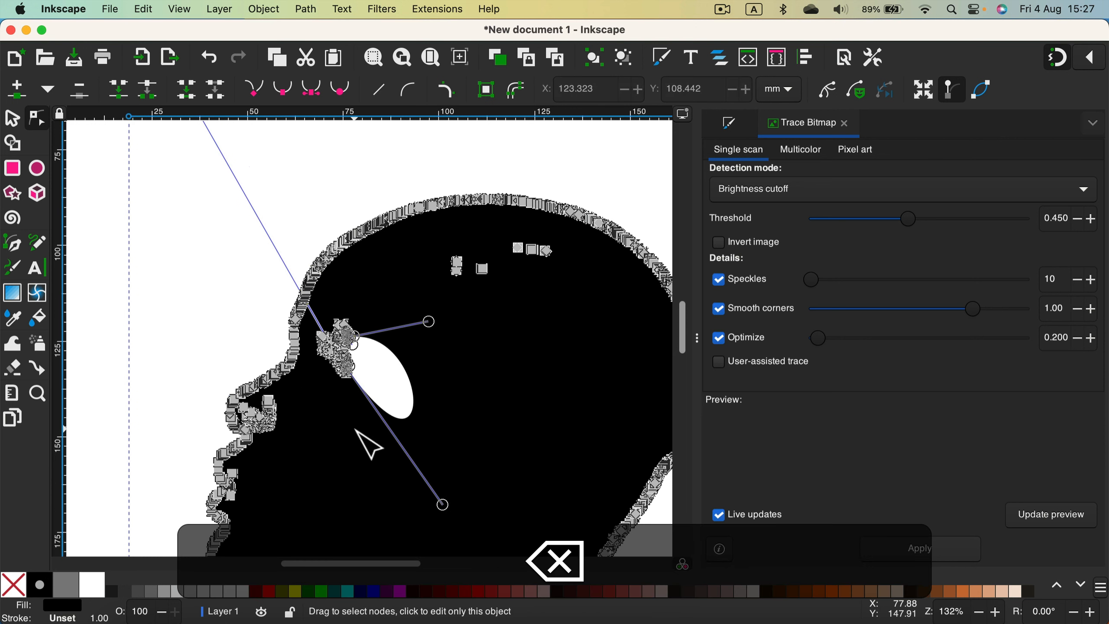
pyautogui.moveTo(571, 240); pyautogui.dragTo(333, 397)
pyautogui.press('BackSpace')
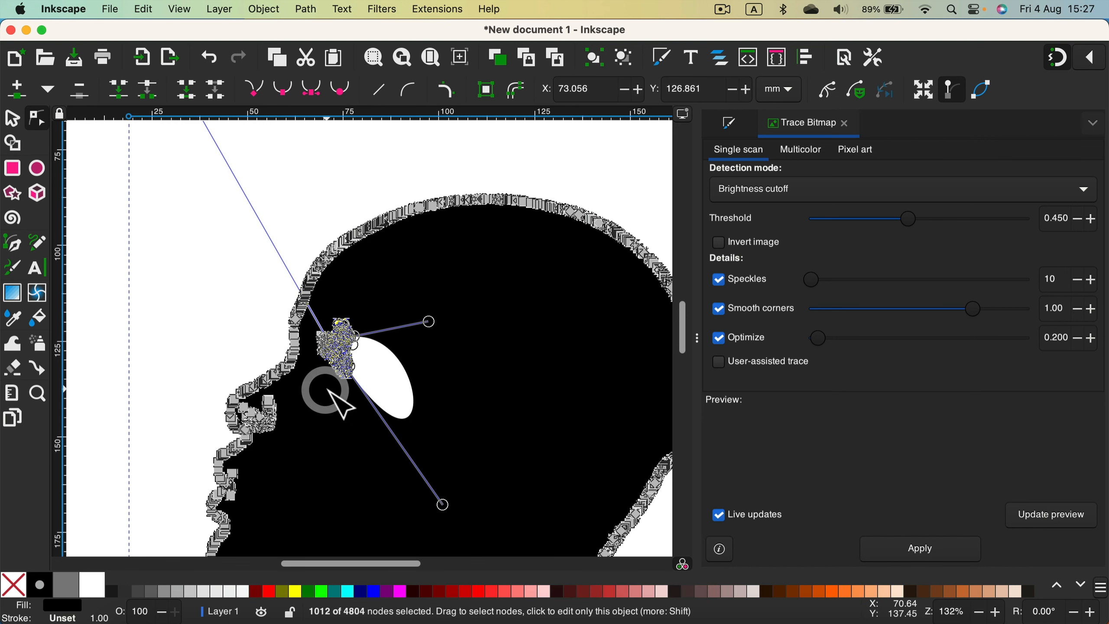
pyautogui.press('BackSpace')
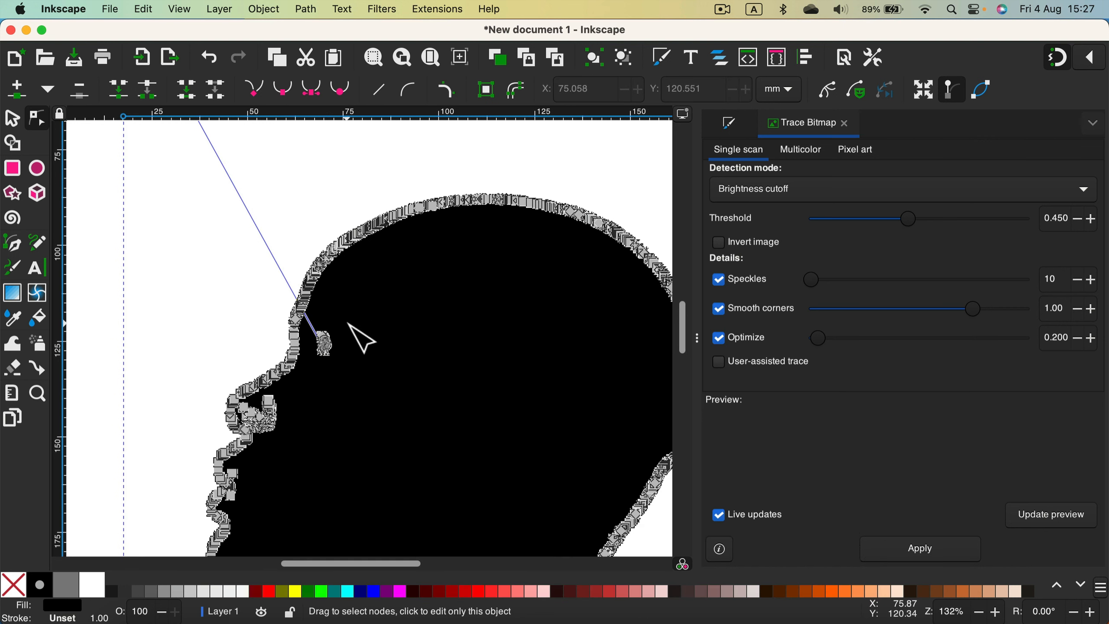
# Step: Delete the small node cluster inside the silhouette's forehead, just behind the brow
pyautogui.moveTo(349, 321); pyautogui.dragTo(324, 376)
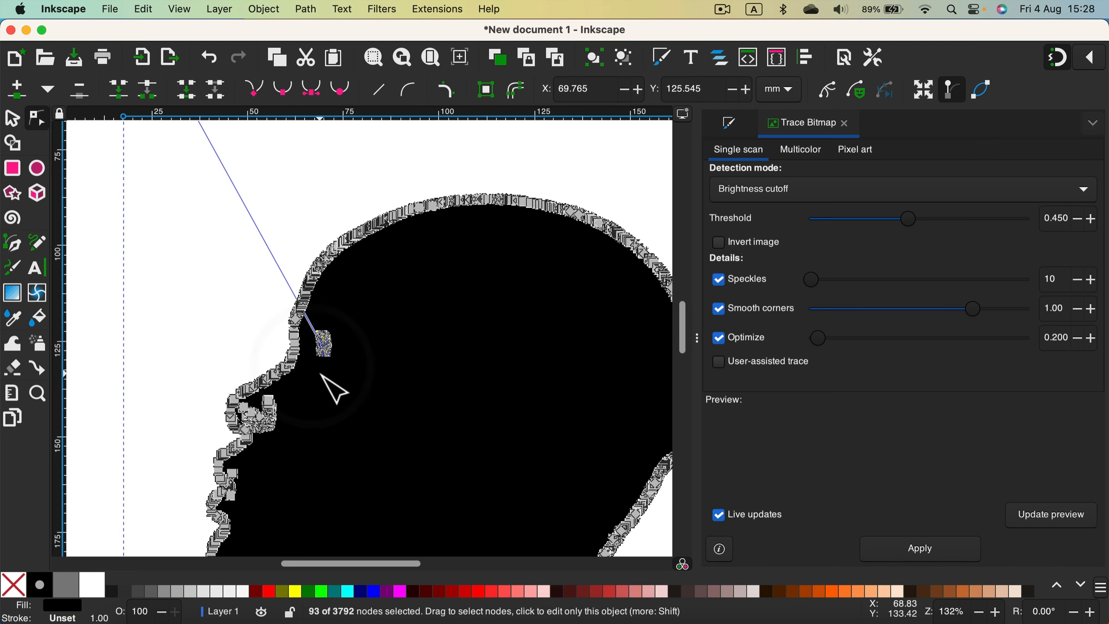
pyautogui.press('BackSpace')
pyautogui.scroll(-5, 349, 385)
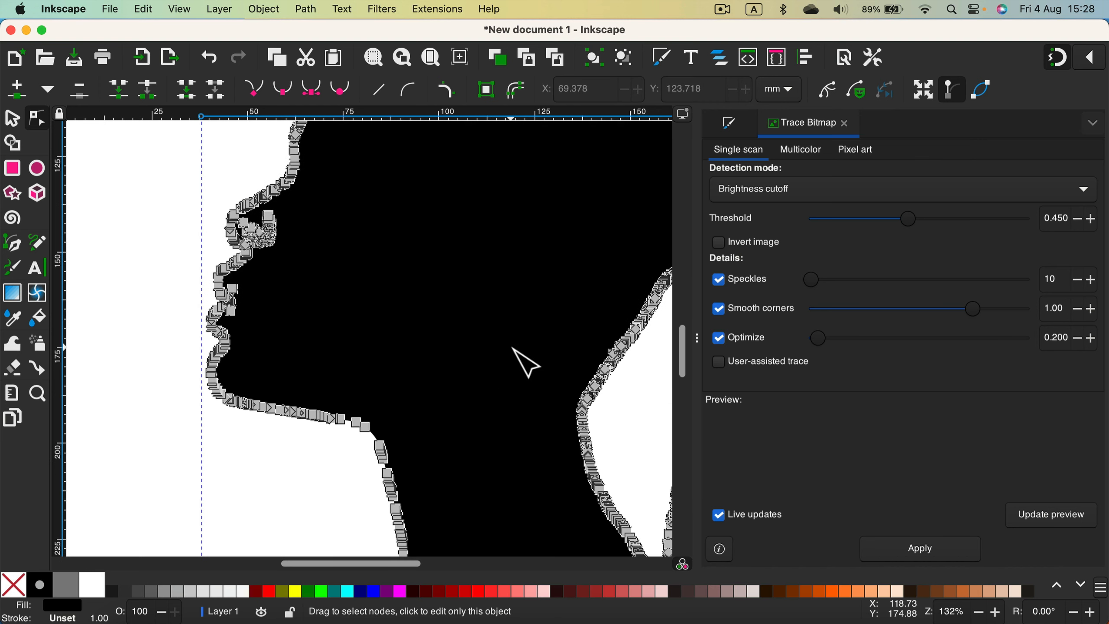
# Step: Delete the stray nodes inside the upper part of the silhouette's ponytail
pyautogui.moveTo(580, 361); pyautogui.dragTo(354, 222)
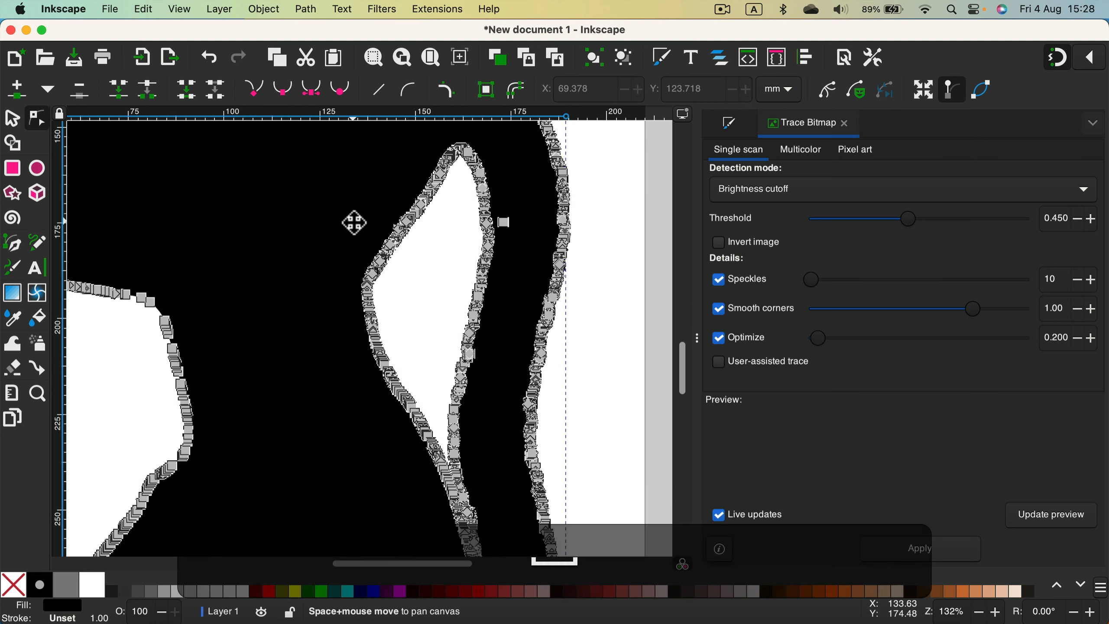
pyautogui.click(505, 223)
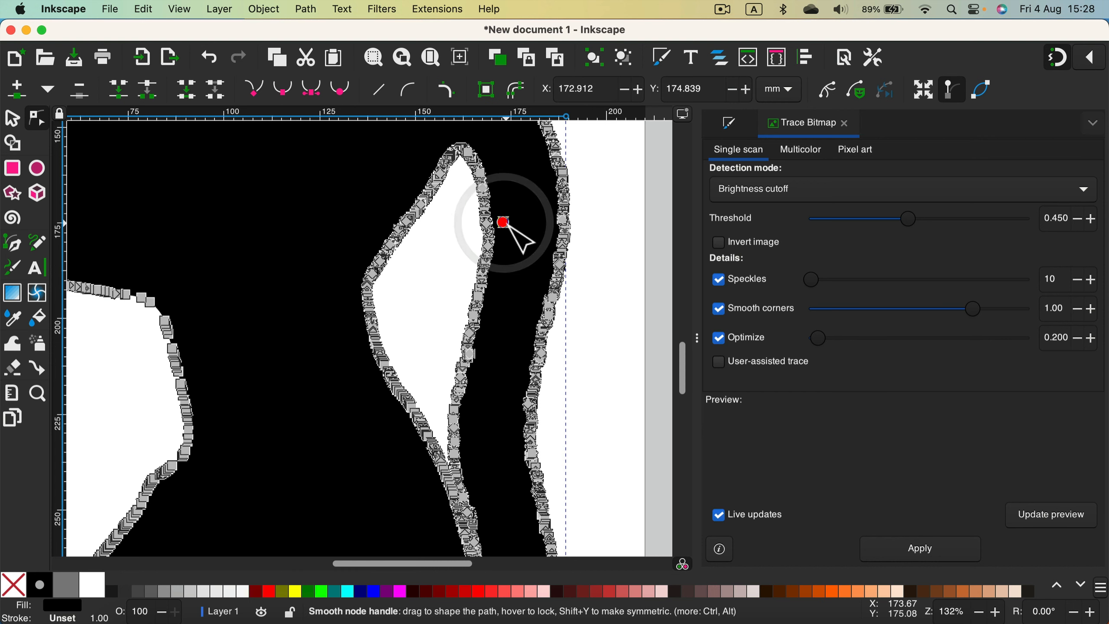
pyautogui.press('BackSpace')
pyautogui.click(504, 223)
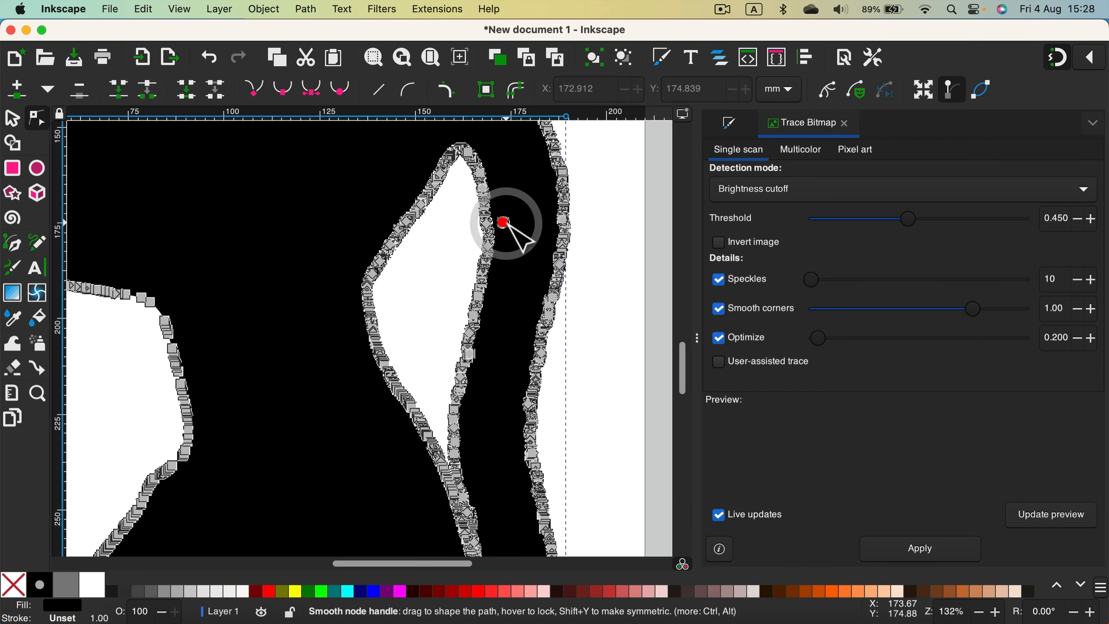
pyautogui.press('BackSpace')
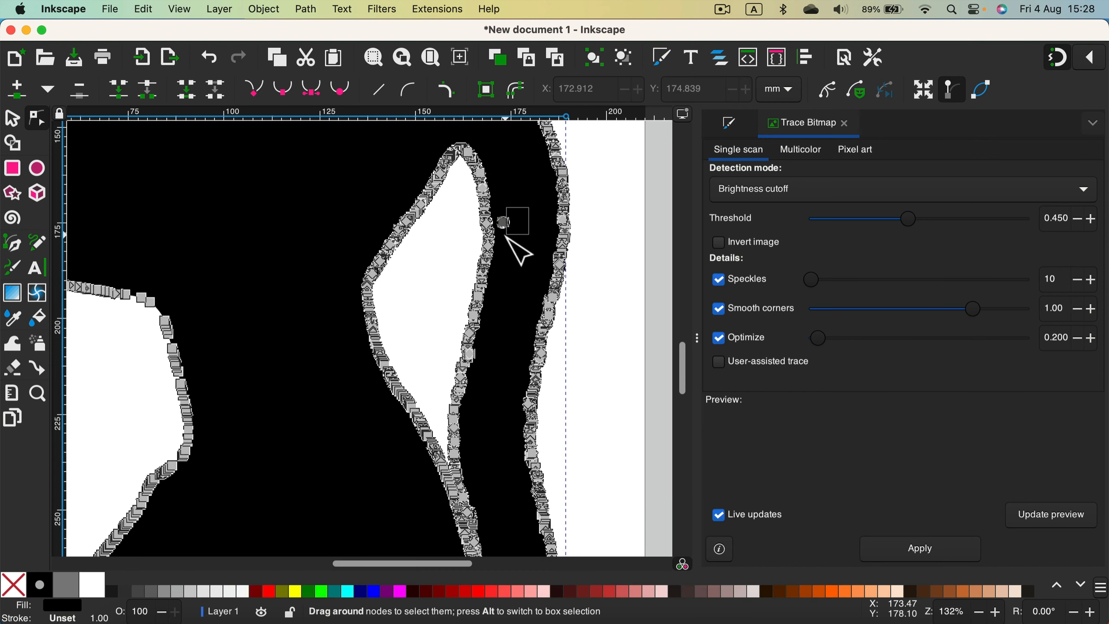
pyautogui.press('BackSpace')
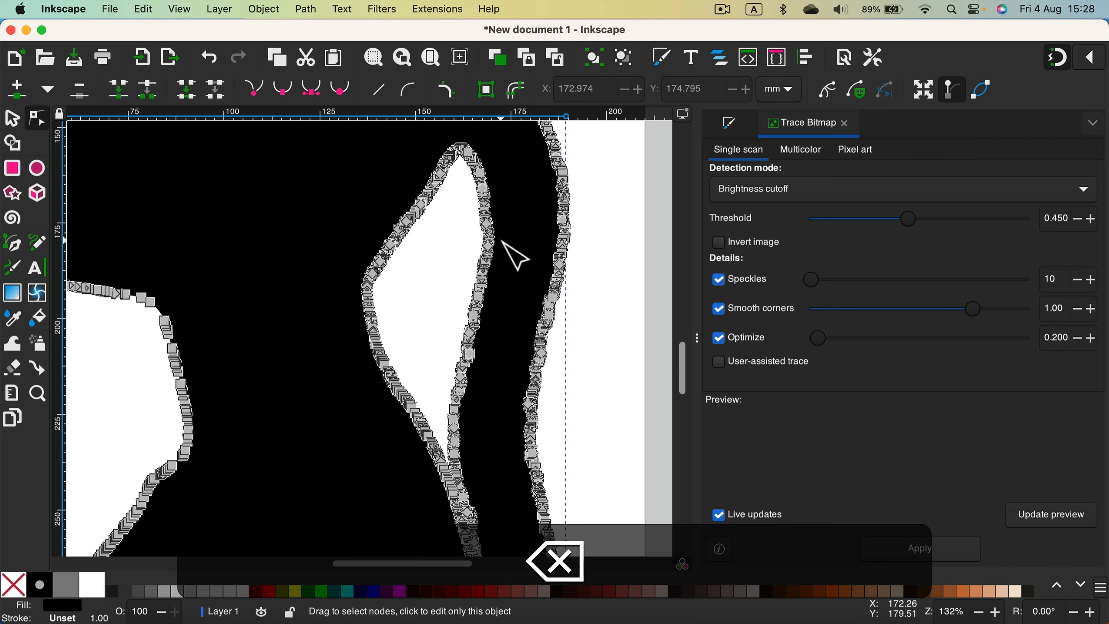
# Step: Delete the rear part of the dense node cluster inside the silhouette's nose
pyautogui.scroll(-10, 517, 258)
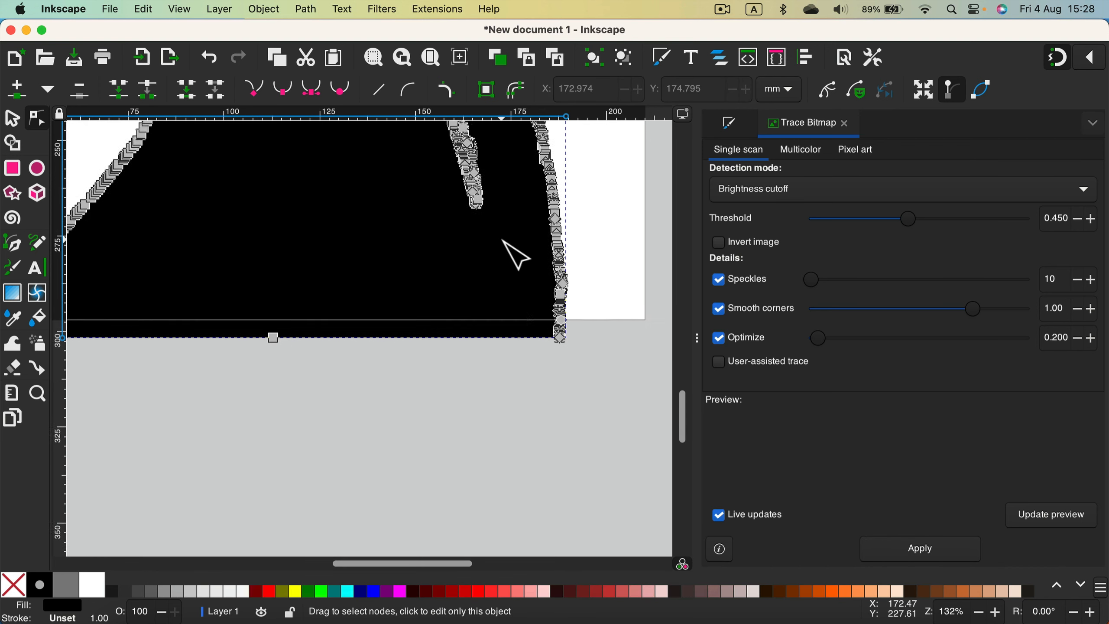
pyautogui.scroll(12, 516, 258)
pyautogui.scroll(5, 488, 354)
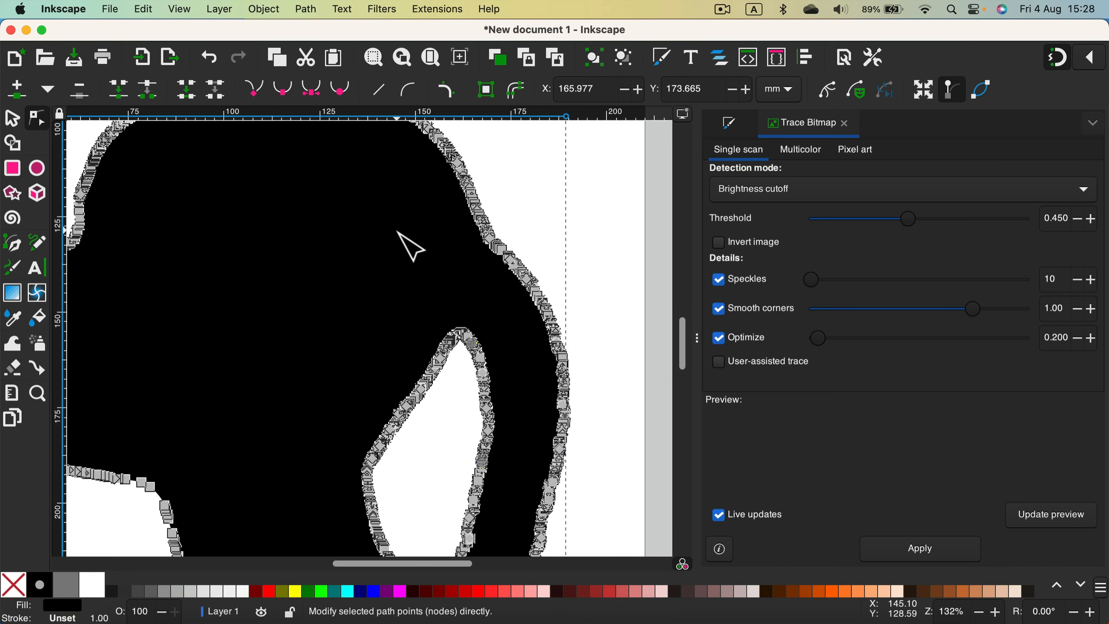
pyautogui.press('space')
pyautogui.press('space')
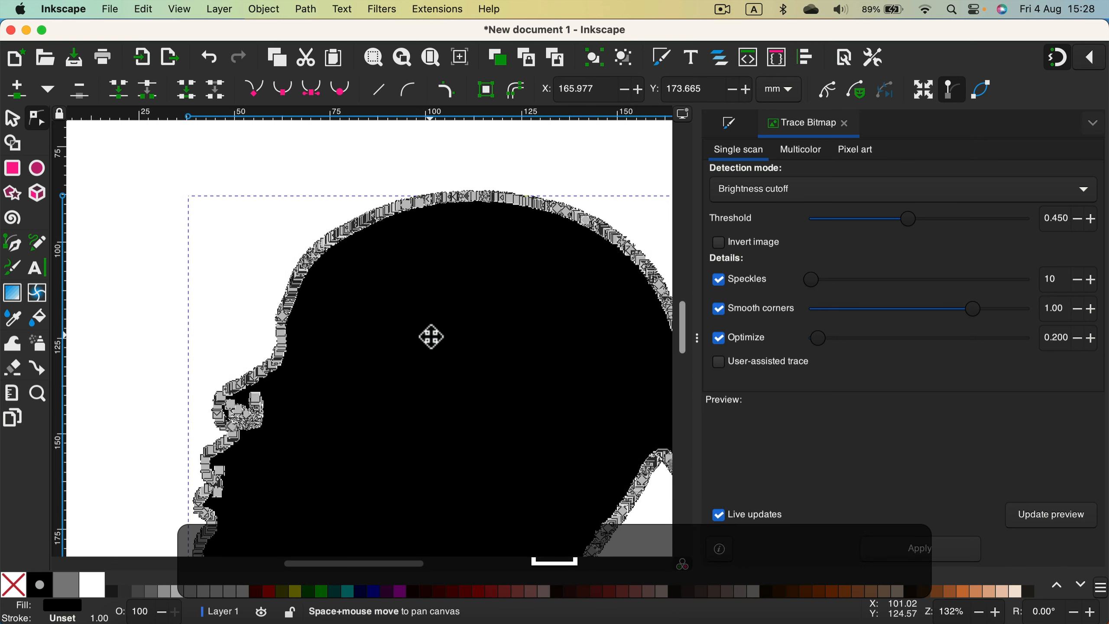
pyautogui.press('space')
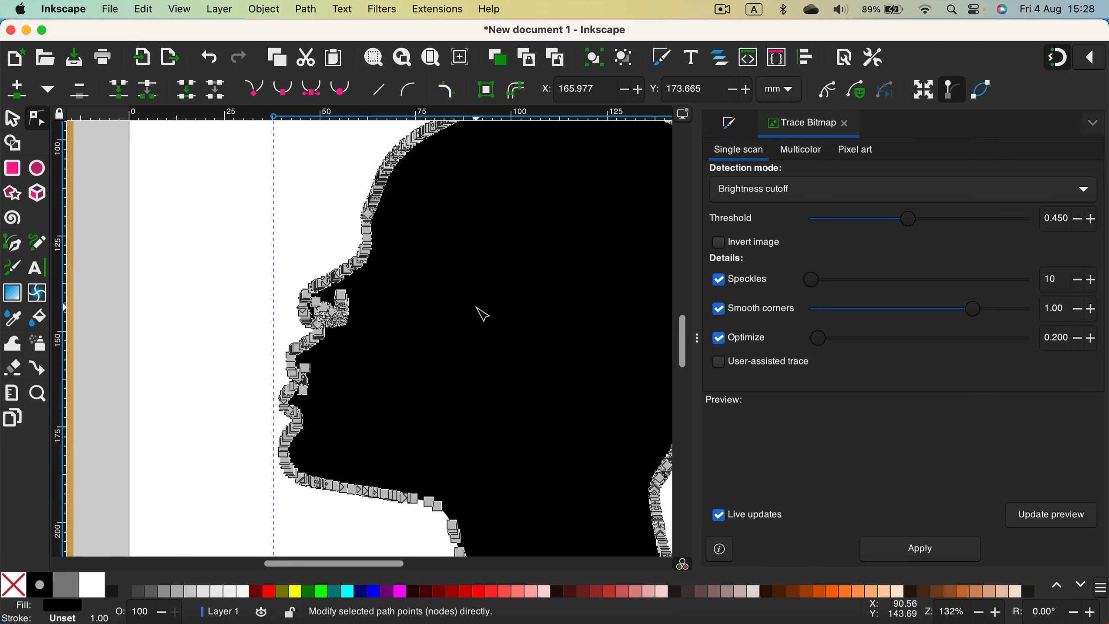
pyautogui.press('super+equal')
pyautogui.press('super+equal')
pyautogui.press('super+equal')
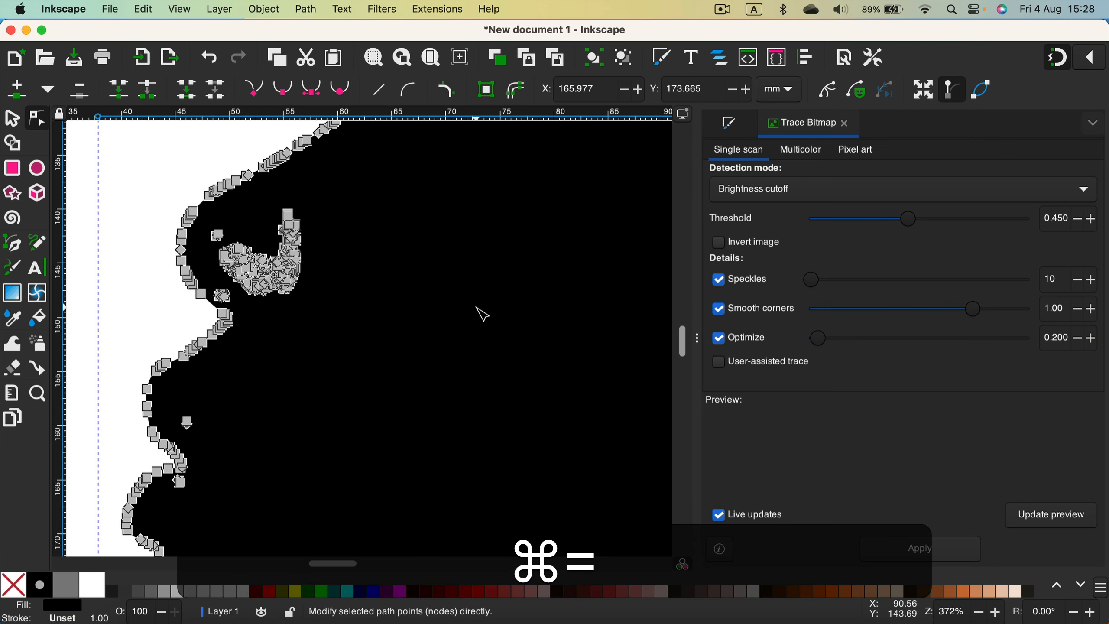
pyautogui.moveTo(365, 199); pyautogui.dragTo(254, 331)
pyautogui.press('BackSpace')
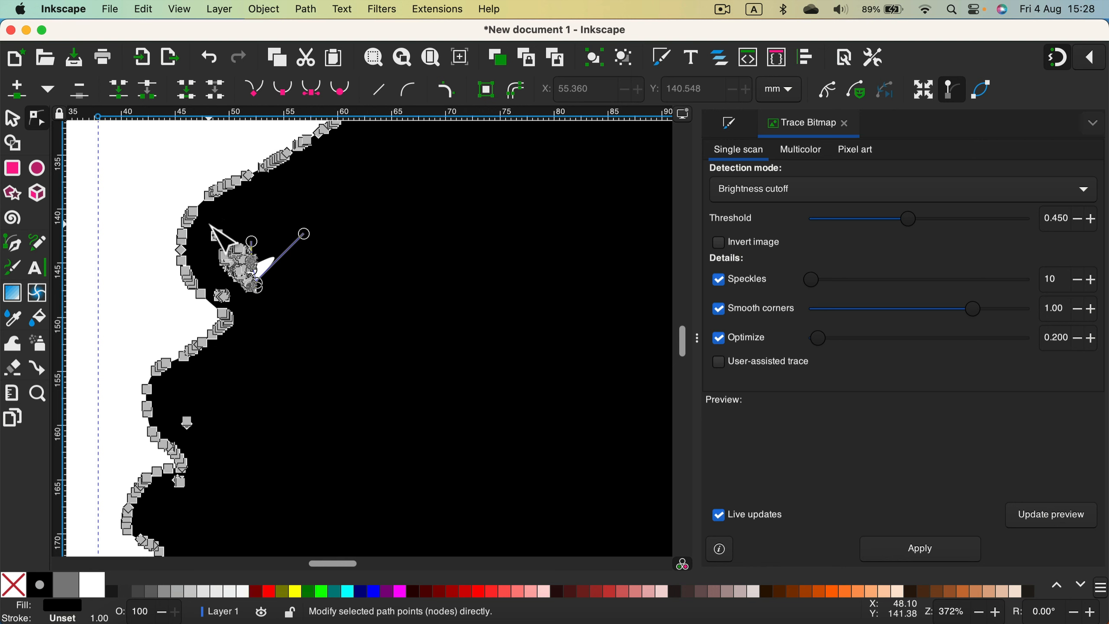
# Step: Delete the remaining nodes inside the nose, including the small cluster at its base above the upper lip
pyautogui.click(267, 268)
pyautogui.press('BackSpace')
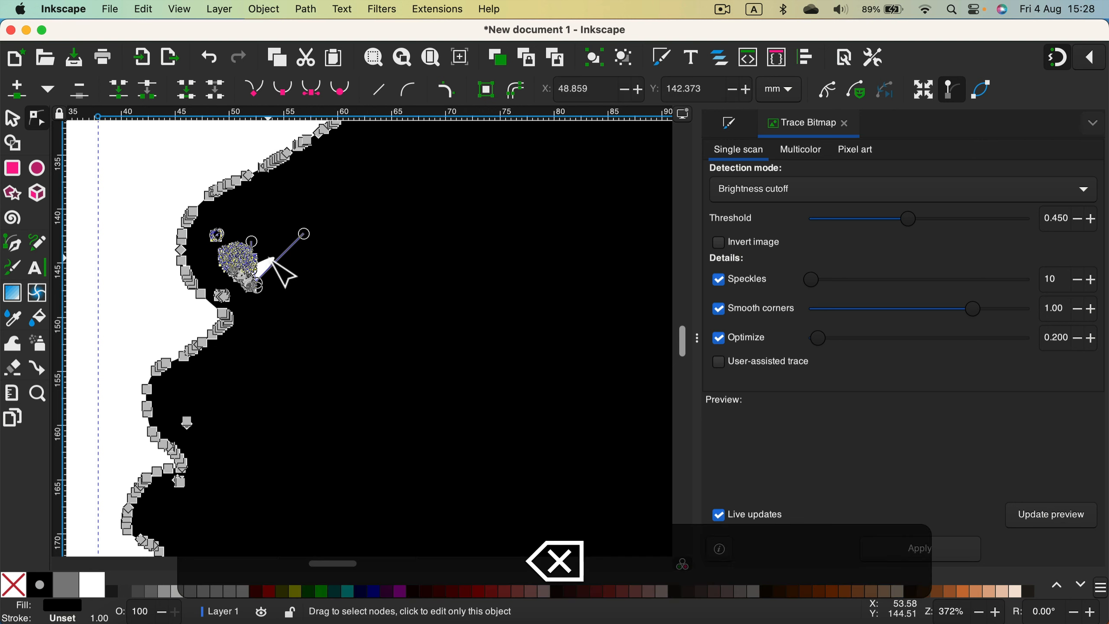
pyautogui.click(261, 286)
pyautogui.press('BackSpace')
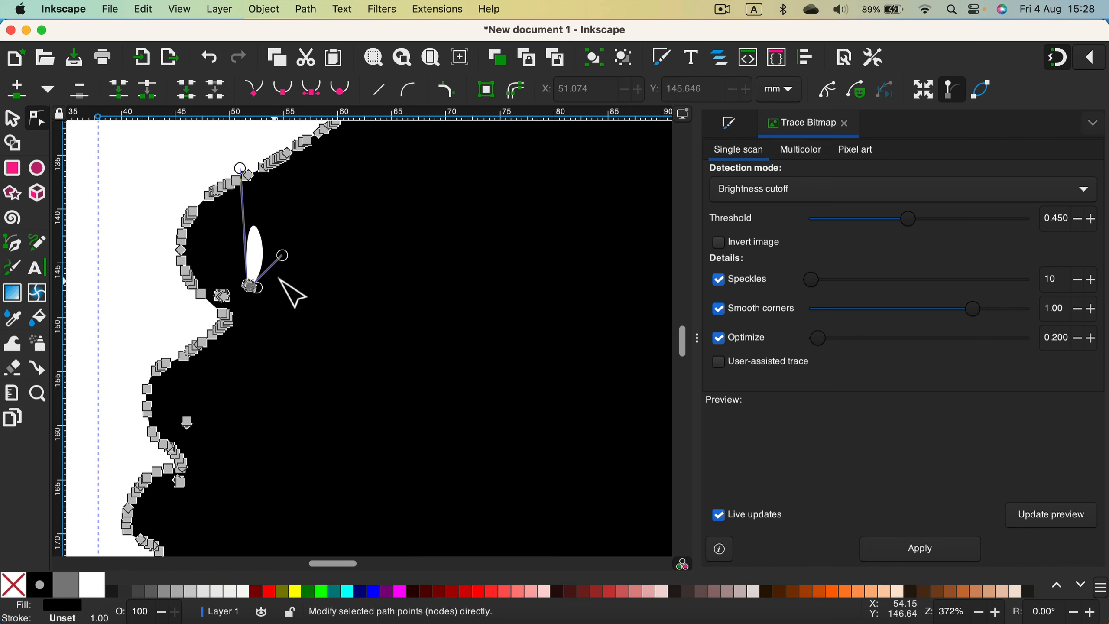
pyautogui.click(244, 302)
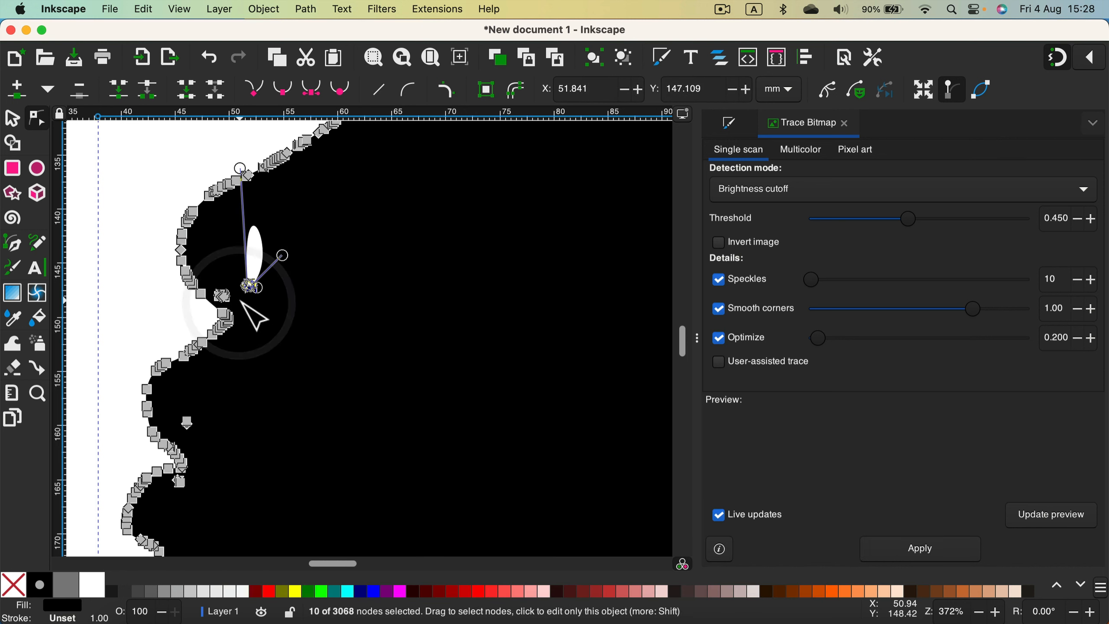
pyautogui.press('BackSpace')
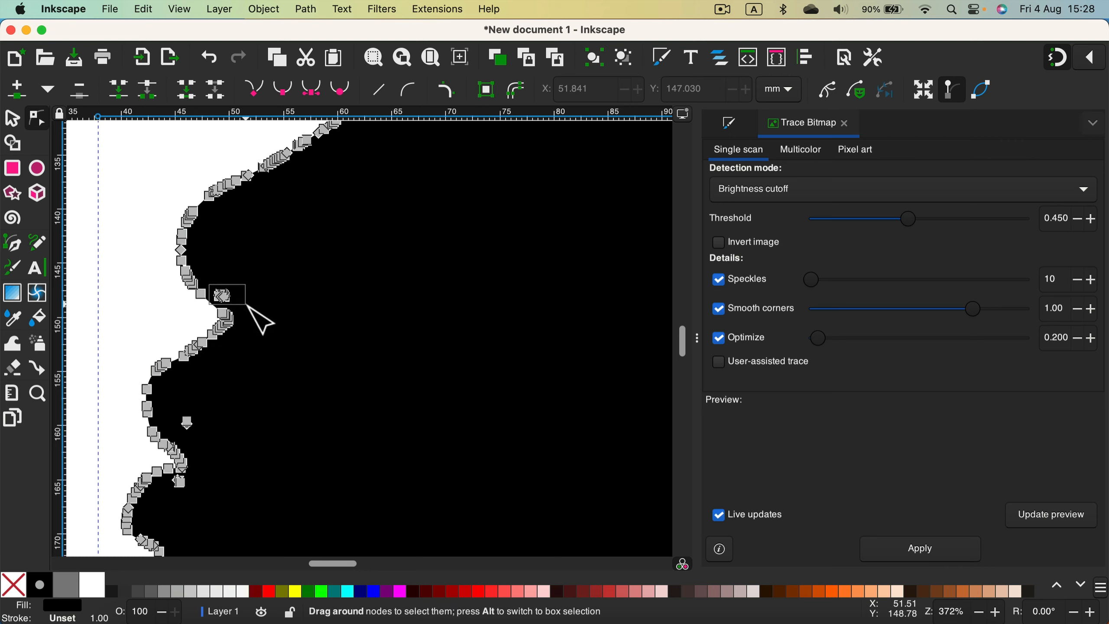
pyautogui.moveTo(241, 295); pyautogui.dragTo(214, 305)
pyautogui.press('BackSpace')
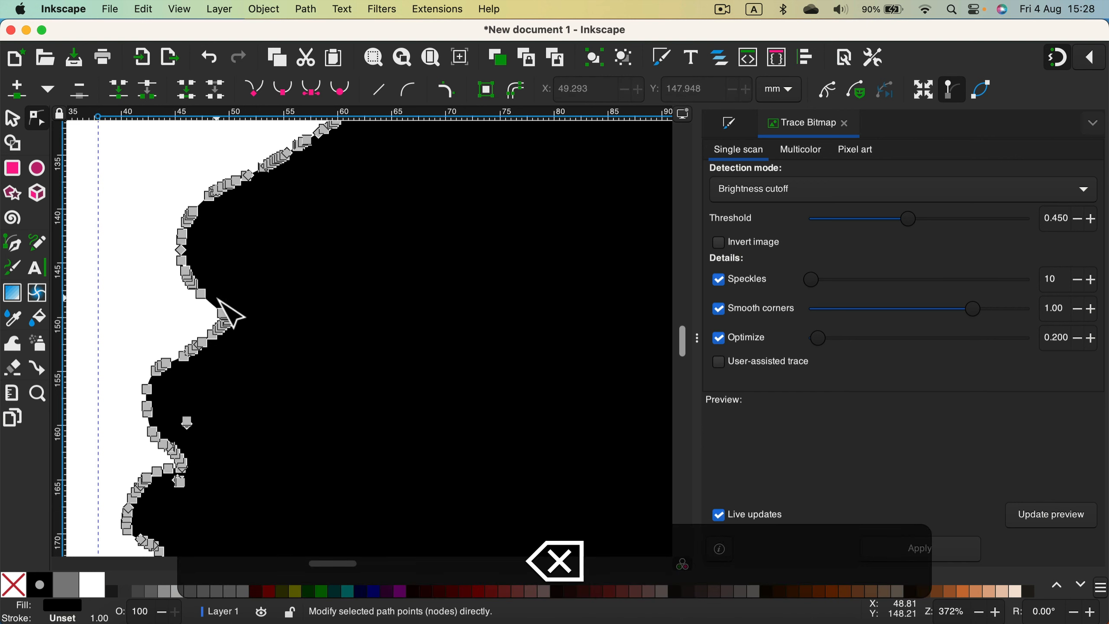
# Step: Delete the stray nodes inside the silhouette's upper and lower lips
pyautogui.moveTo(231, 404); pyautogui.dragTo(178, 441)
pyautogui.press('BackSpace')
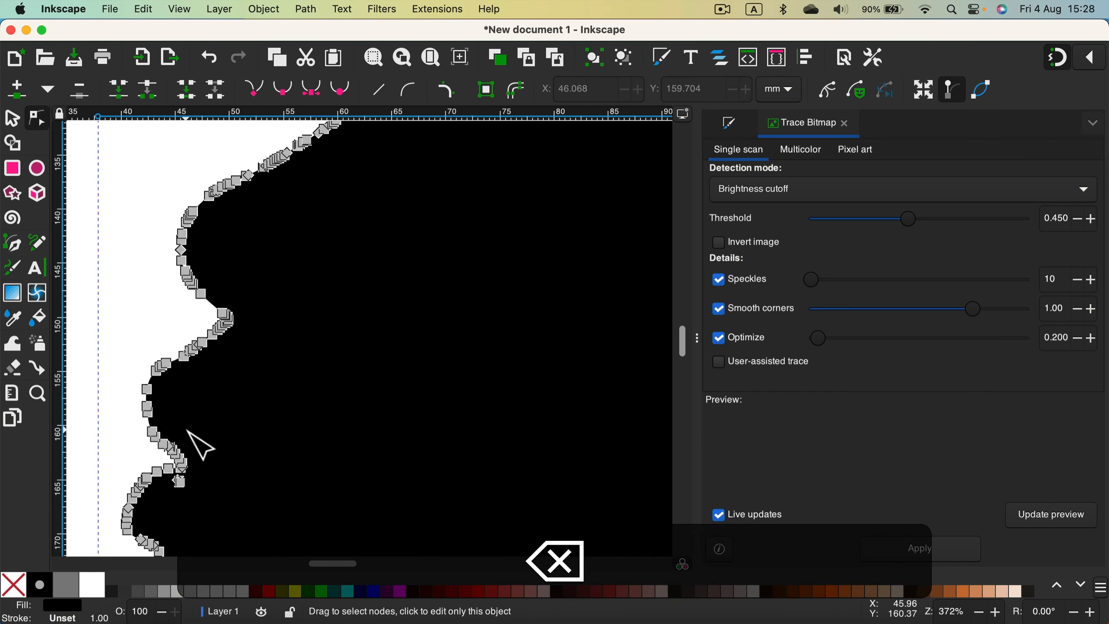
pyautogui.scroll(-5, 202, 445)
pyautogui.press('super+equal')
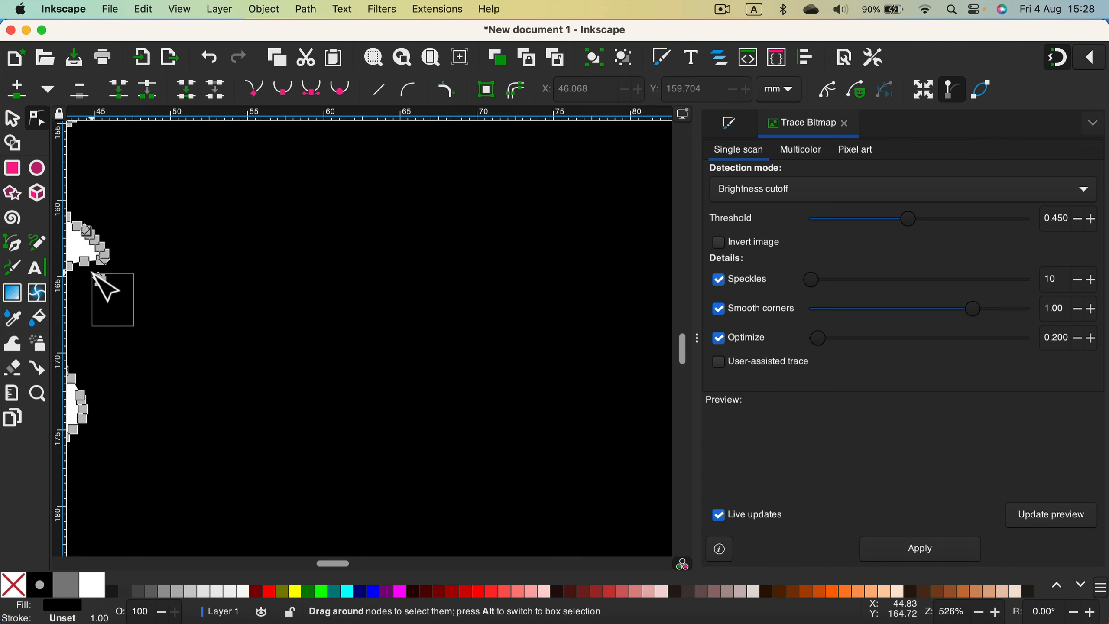
pyautogui.moveTo(92, 273); pyautogui.dragTo(89, 272)
pyautogui.press('BackSpace')
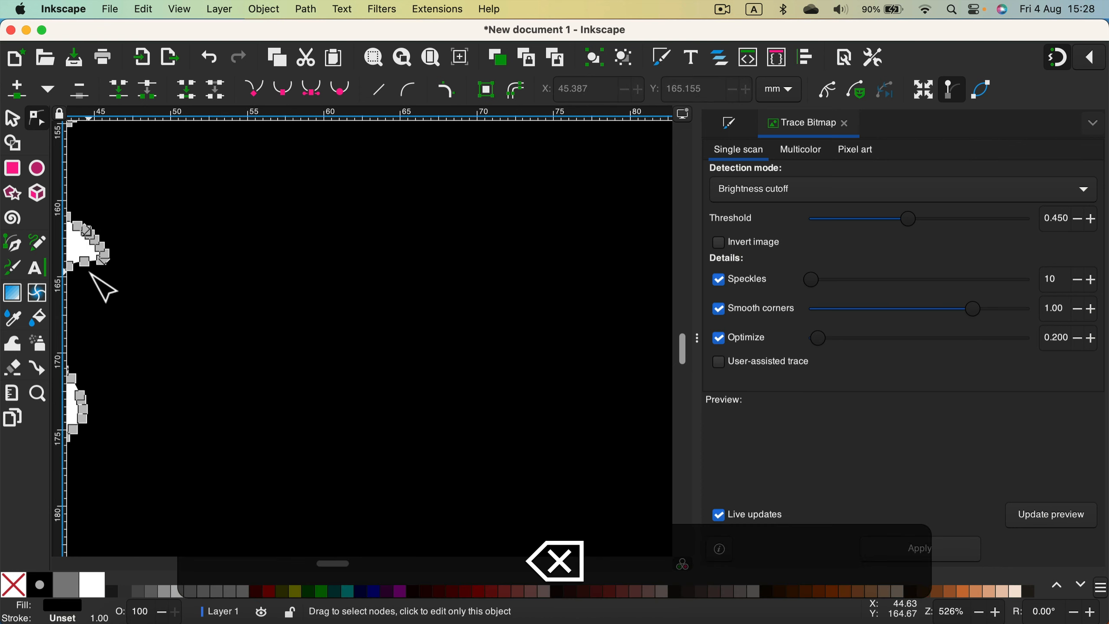
# Step: Deselect the silhouette and examine the whole cleaned shape from head to shoulders
pyautogui.press('super+minus')
pyautogui.press('super+minus')
pyautogui.press('super+minus')
pyautogui.press('super+minus')
pyautogui.press('super+minus')
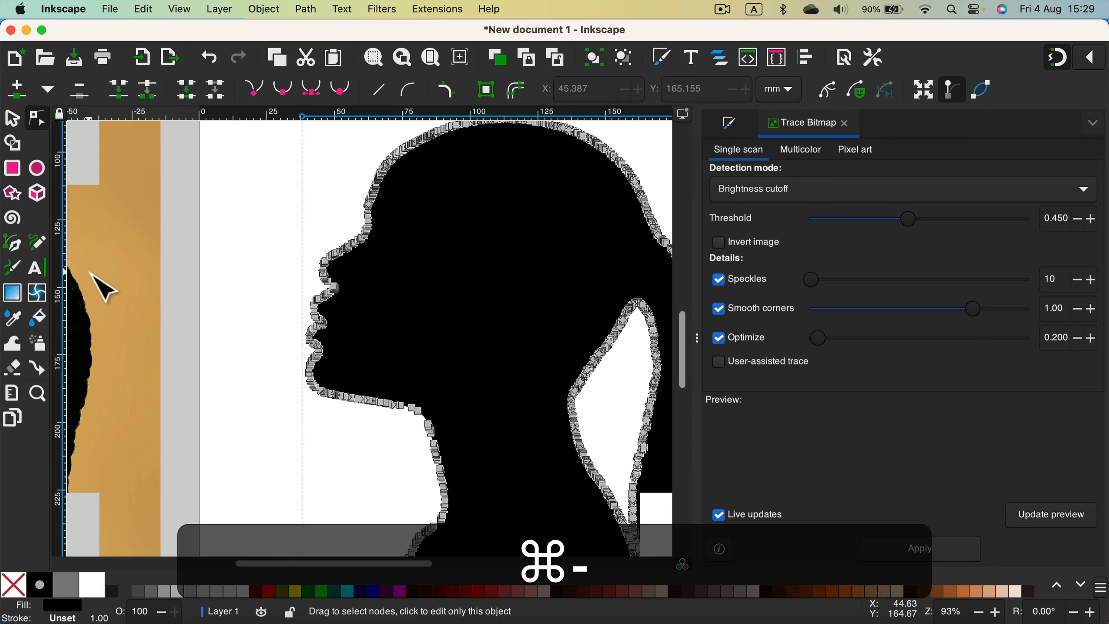
pyautogui.press('super+minus')
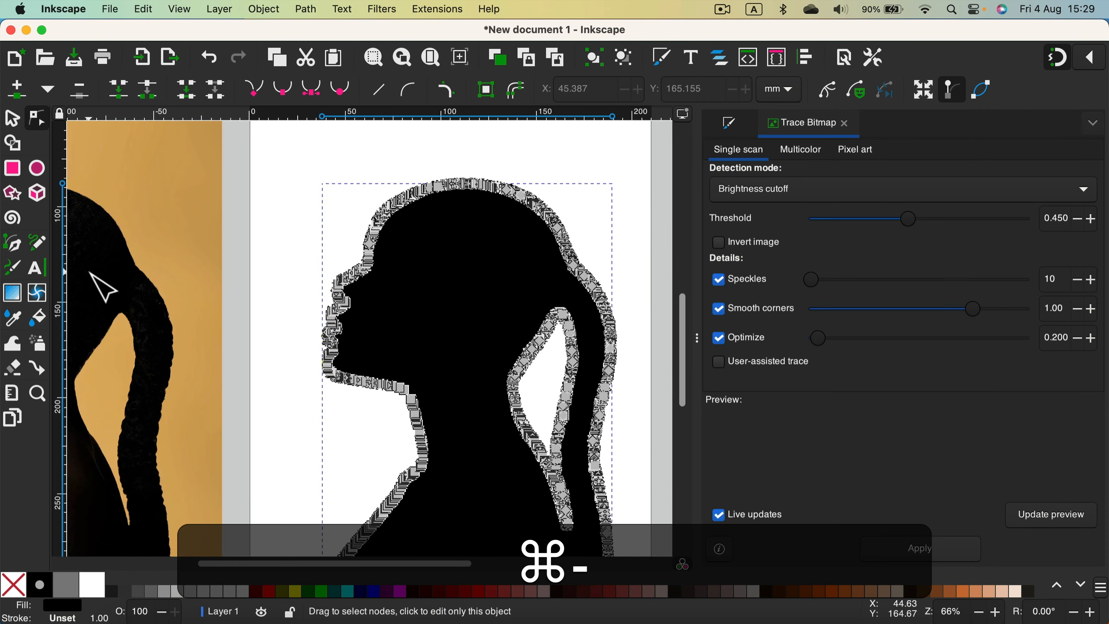
pyautogui.click(301, 153)
pyautogui.scroll(-5, 607, 426)
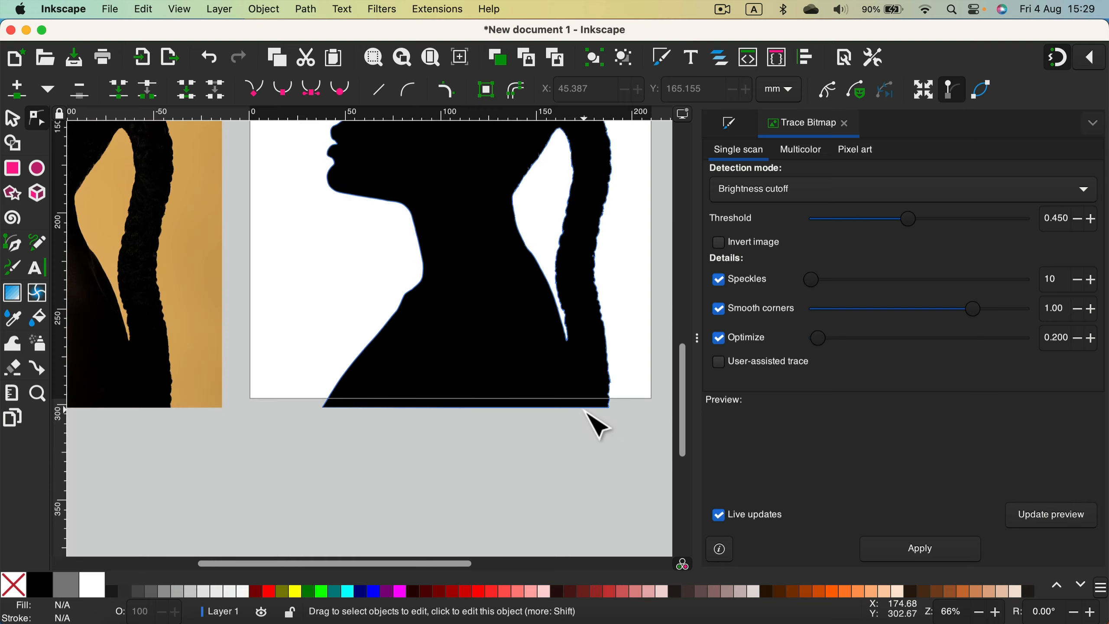
pyautogui.scroll(5, 588, 412)
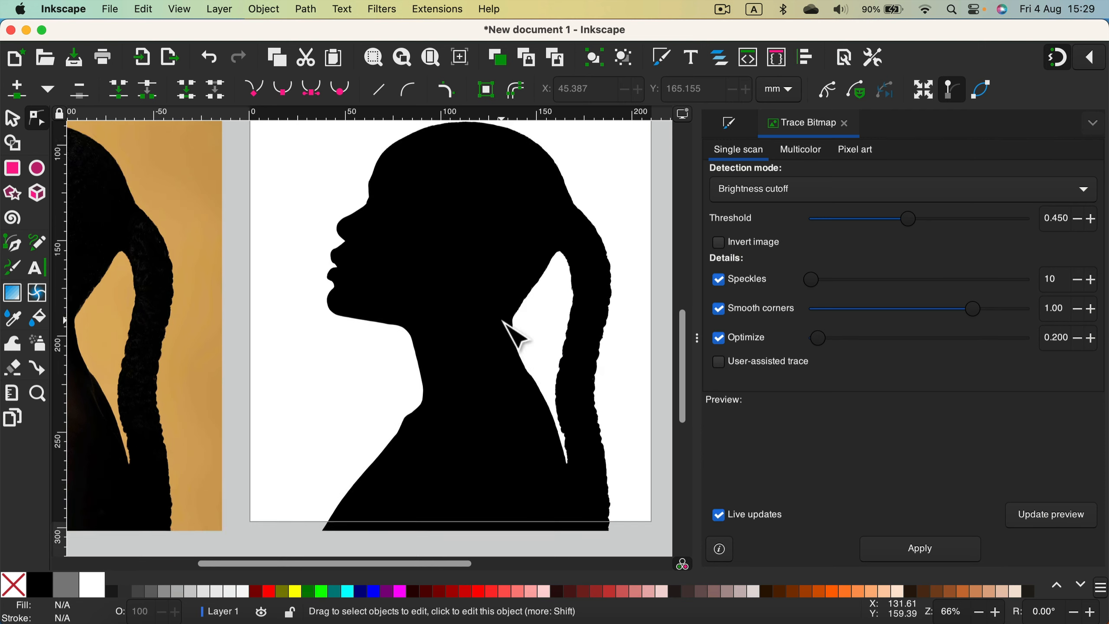
pyautogui.scroll(-5, 509, 326)
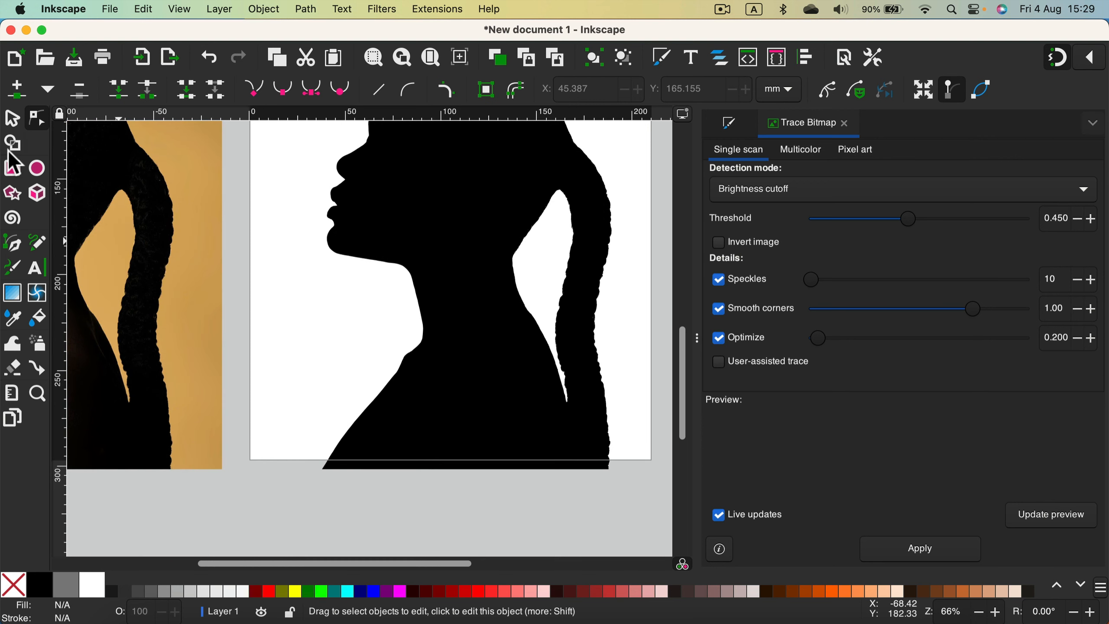
# Step: Select the whole silhouette path and apply Simplify to reduce its nodes
pyautogui.click(12, 120)
pyautogui.click(422, 179)
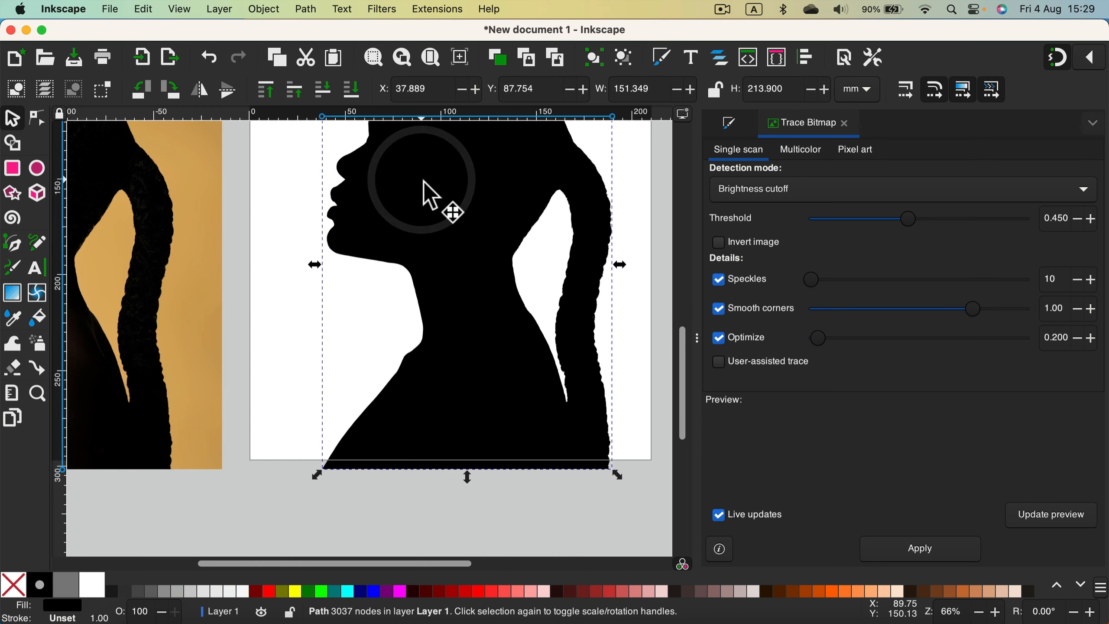
pyautogui.scroll(3, 428, 352)
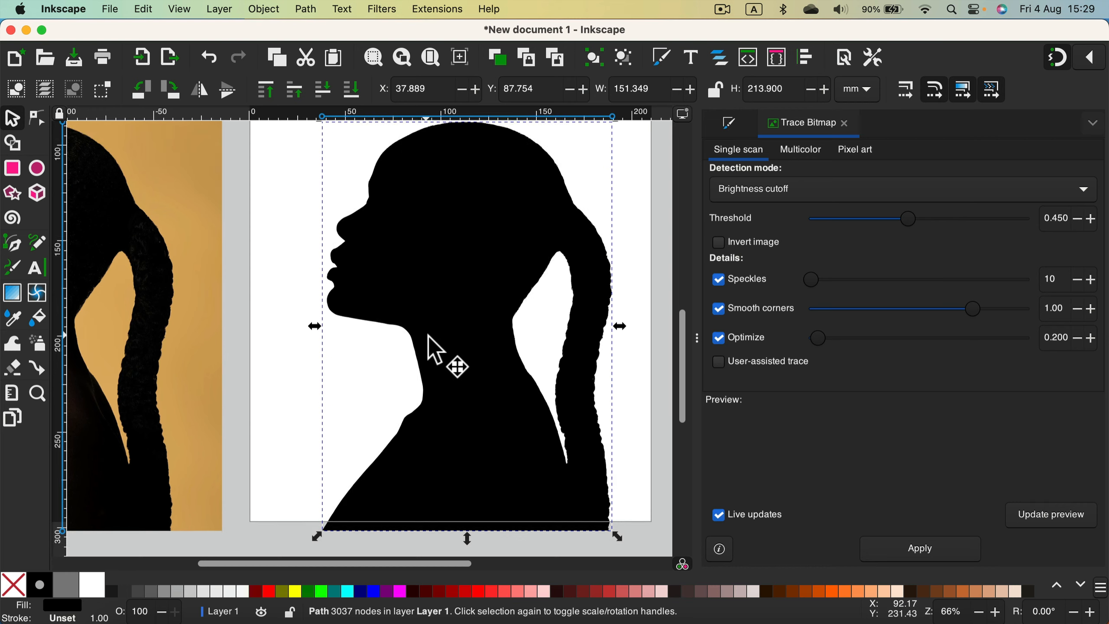
pyautogui.click(308, 9)
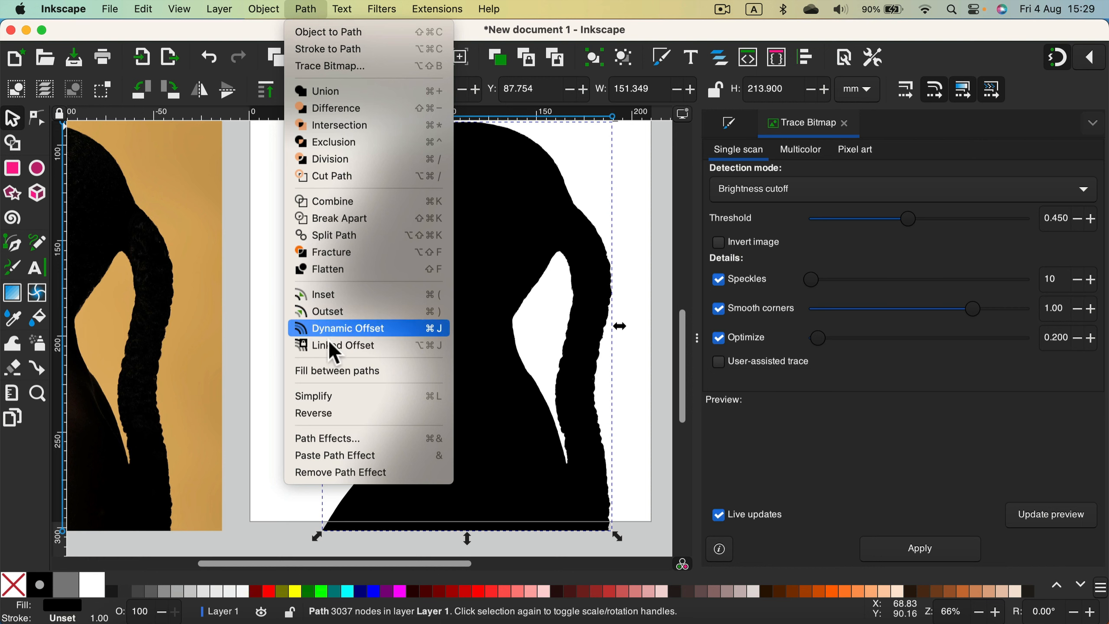
pyautogui.click(334, 397)
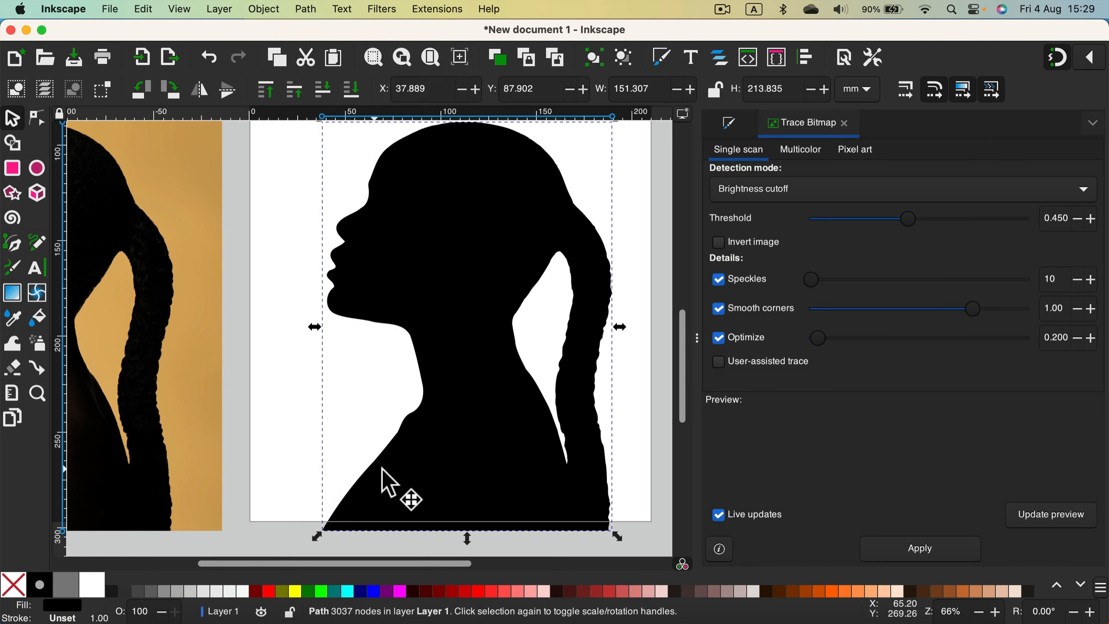
# Step: Show the simplified path's nodes and examine them along the chin, neck and ponytail down to the base
pyautogui.click(38, 116)
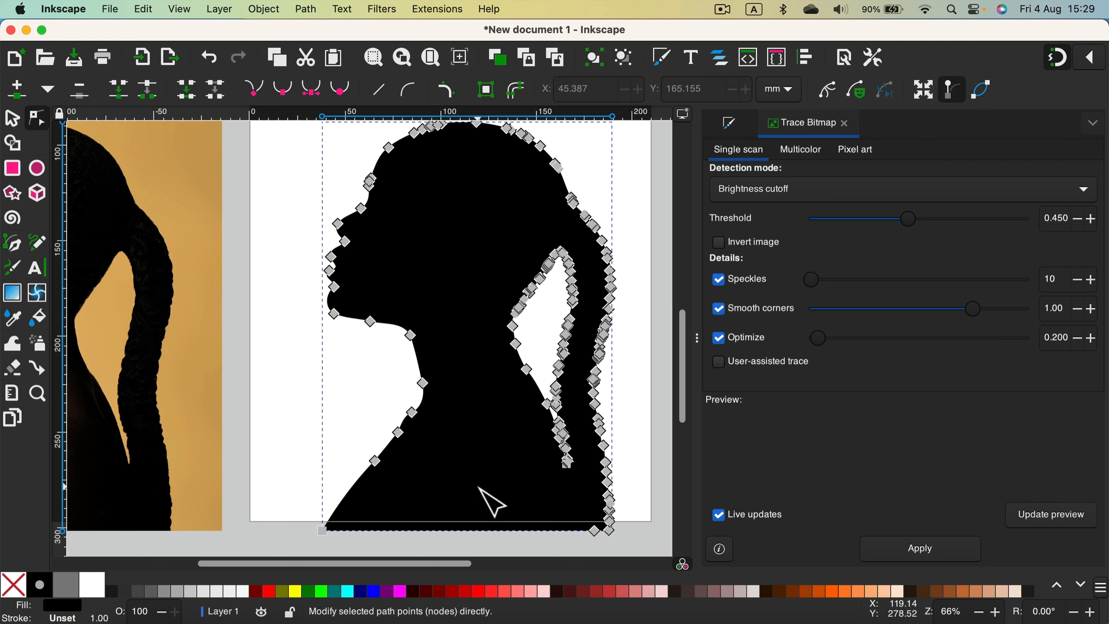
pyautogui.press('super+equal')
pyautogui.press('super+equal')
pyautogui.press('super+equal')
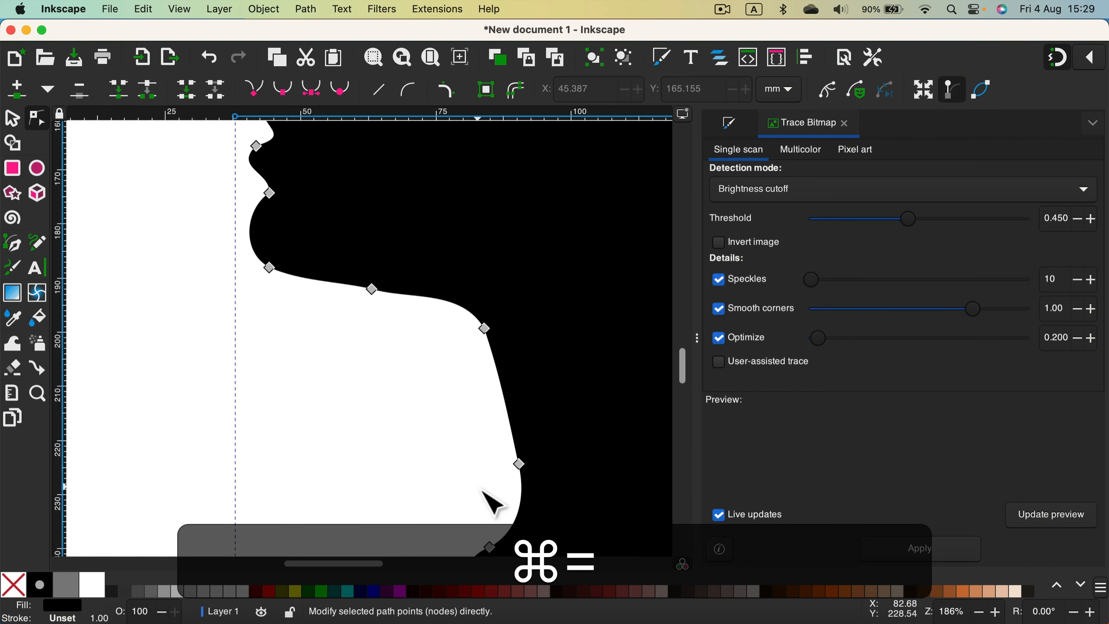
pyautogui.press('space')
pyautogui.press('space')
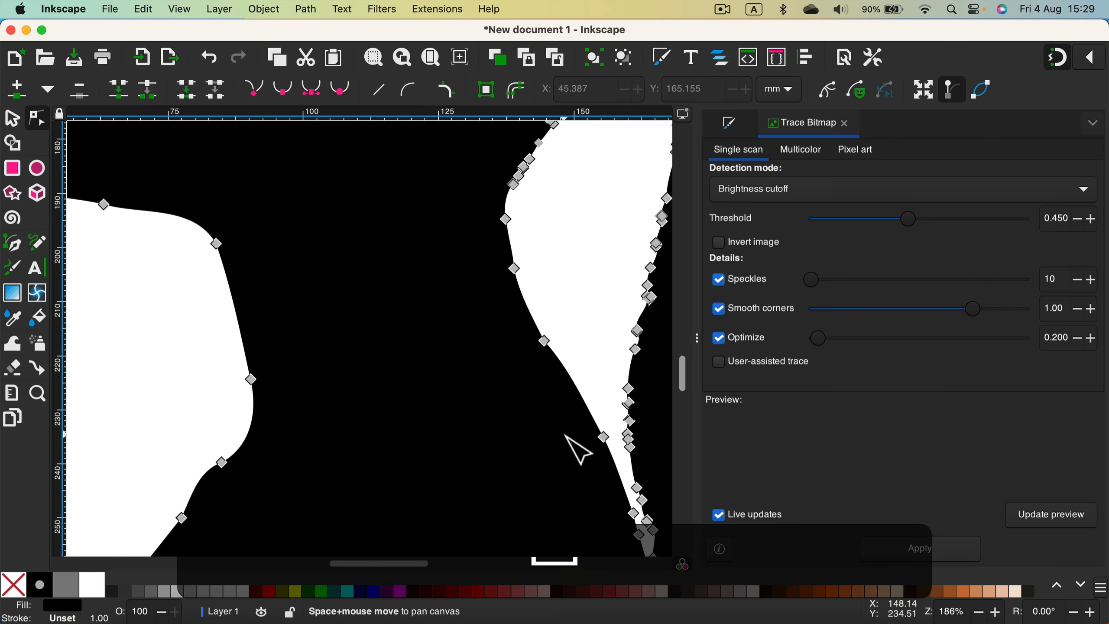
pyautogui.press('space')
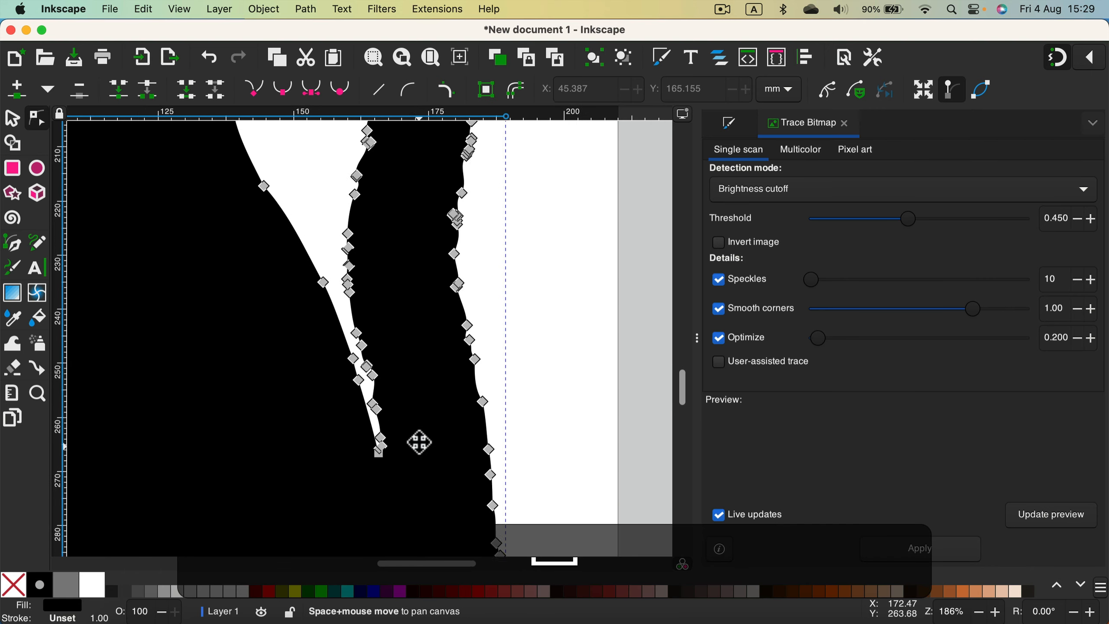
pyautogui.press('space')
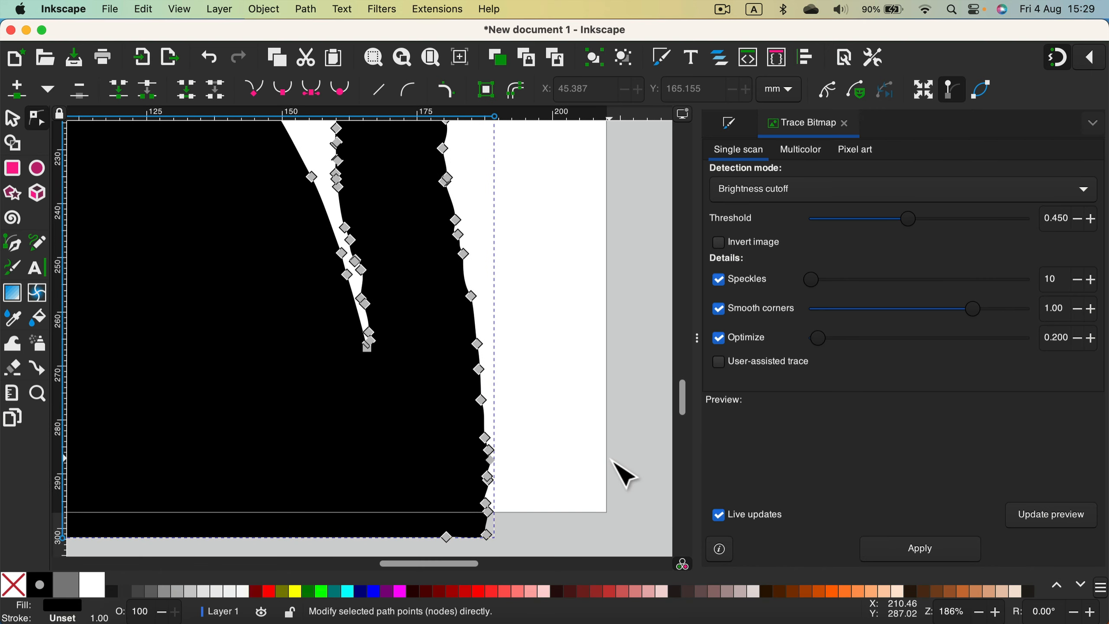
# Step: Delete the clustered stray nodes on the outer edge of the ponytail, about halfway down its length
pyautogui.press('super+equal')
pyautogui.press('super+equal')
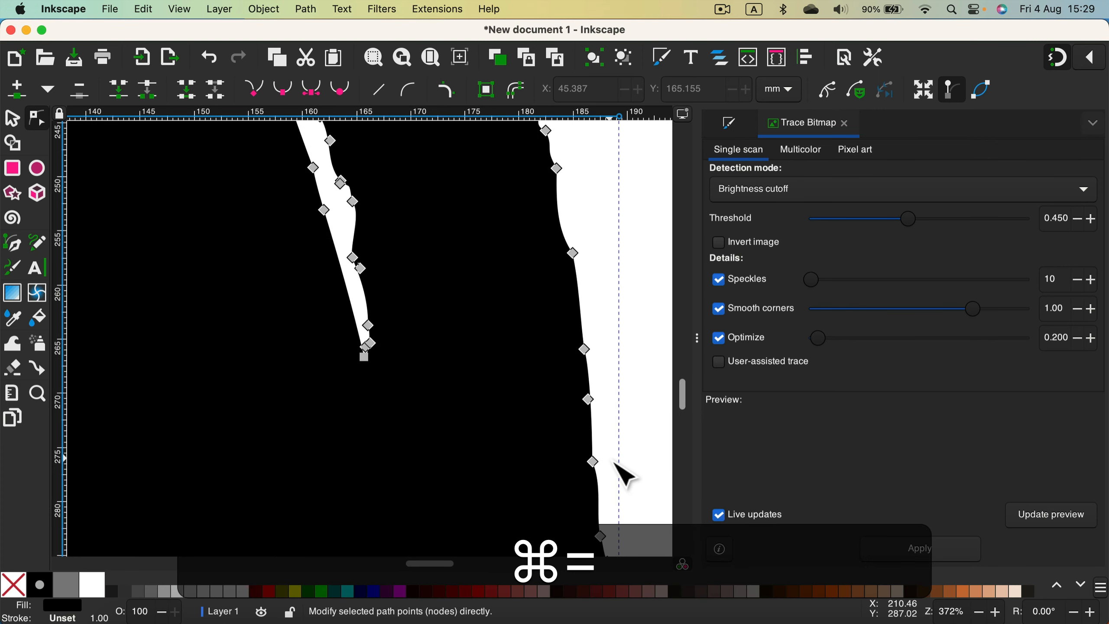
pyautogui.press('space')
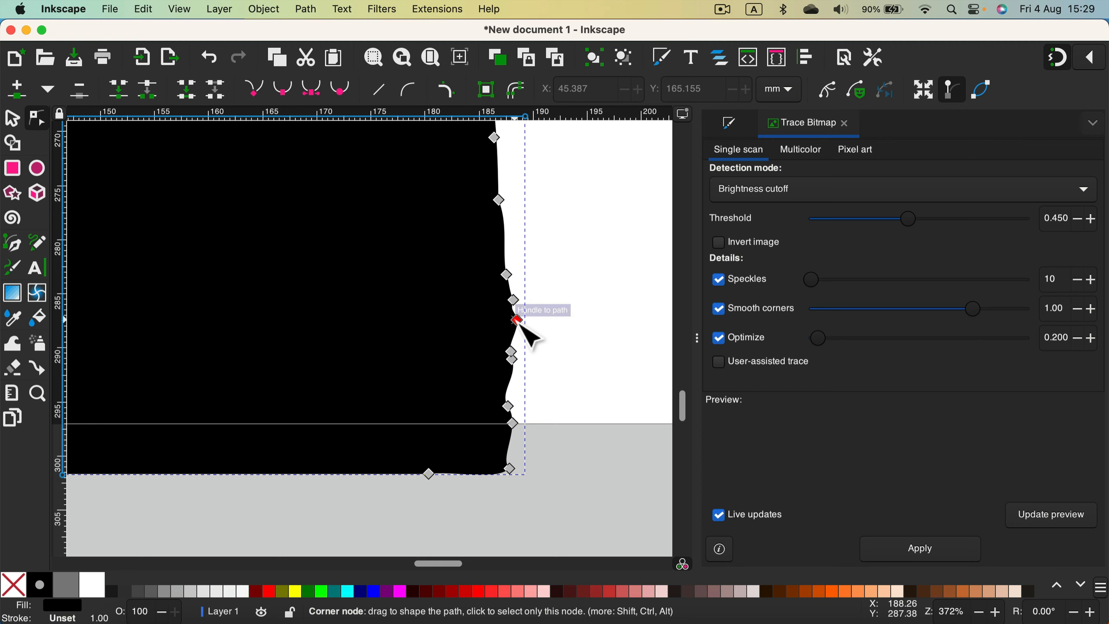
pyautogui.scroll(10, 511, 306)
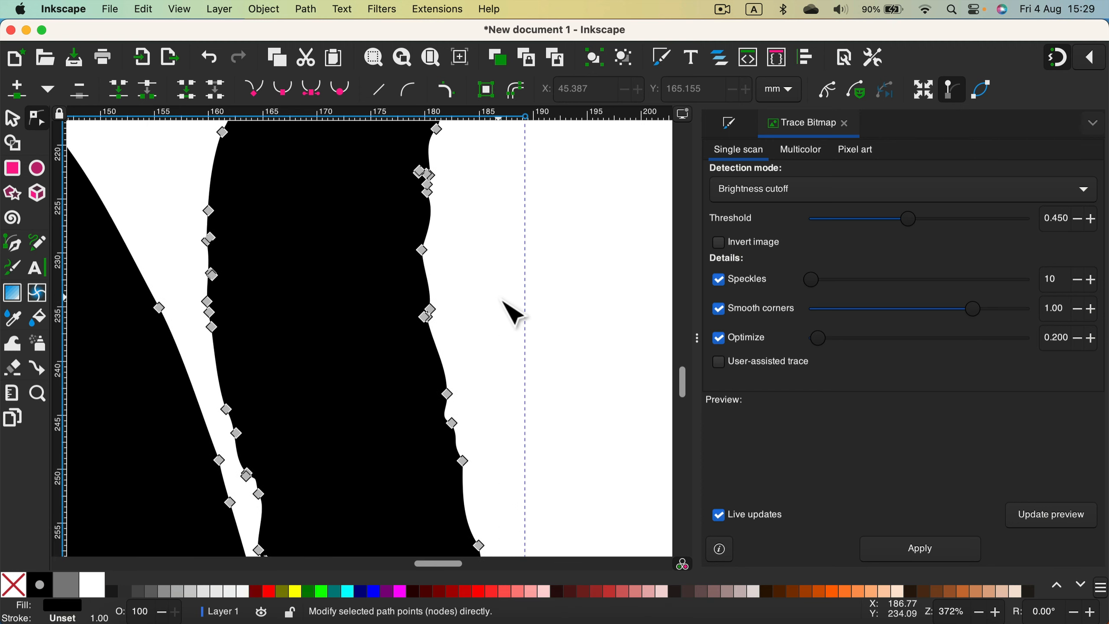
pyautogui.click(421, 171)
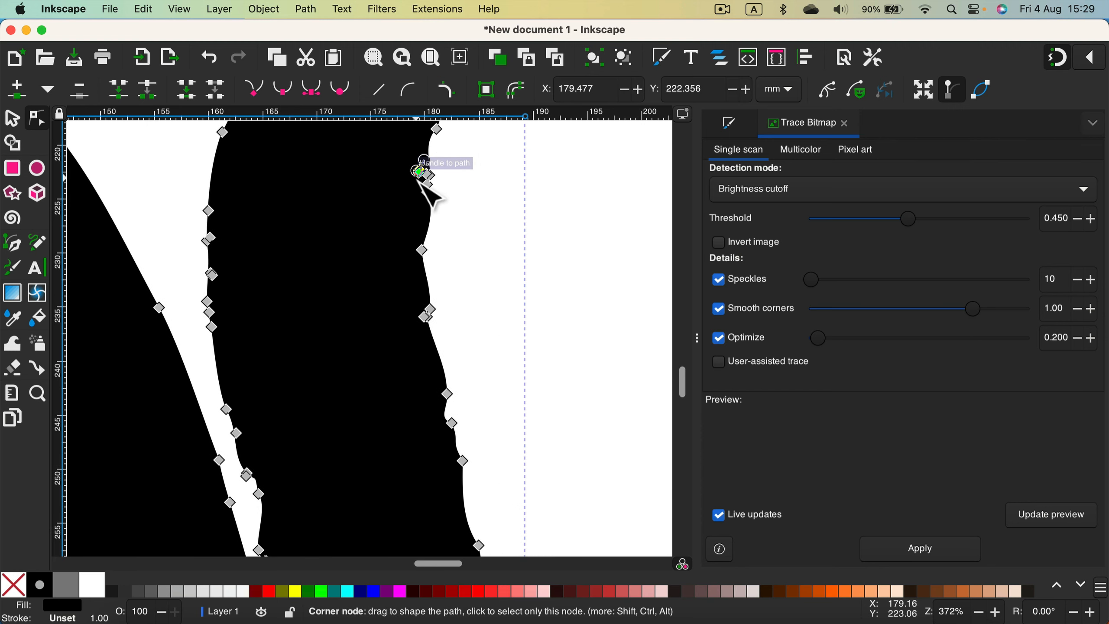
pyautogui.press('BackSpace')
pyautogui.click(422, 174)
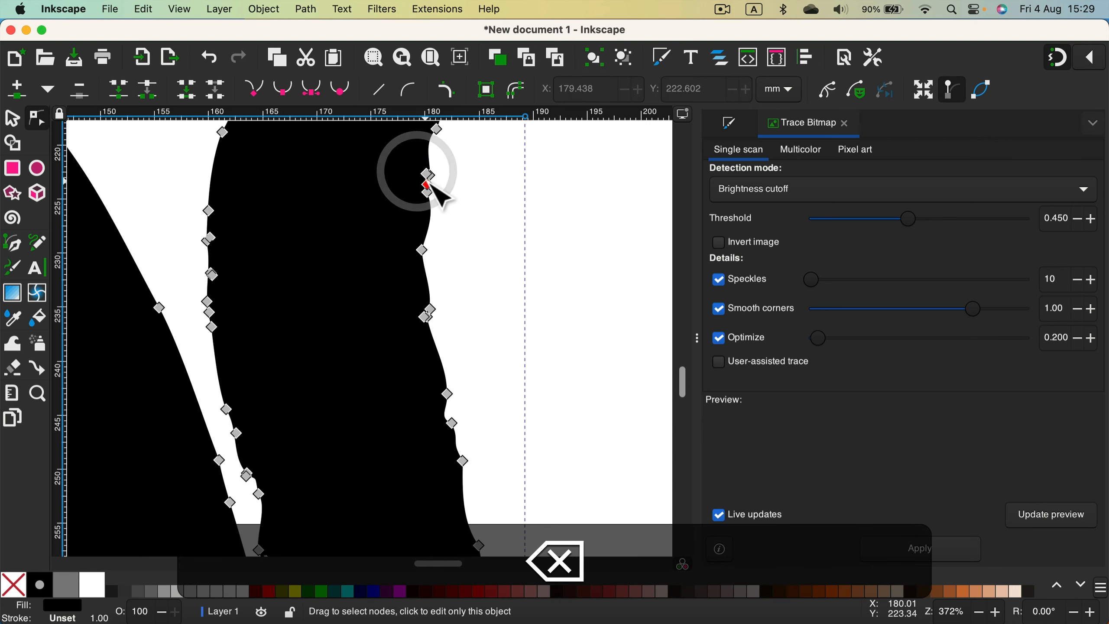
pyautogui.click(430, 175)
pyautogui.scroll(3, 284, 271)
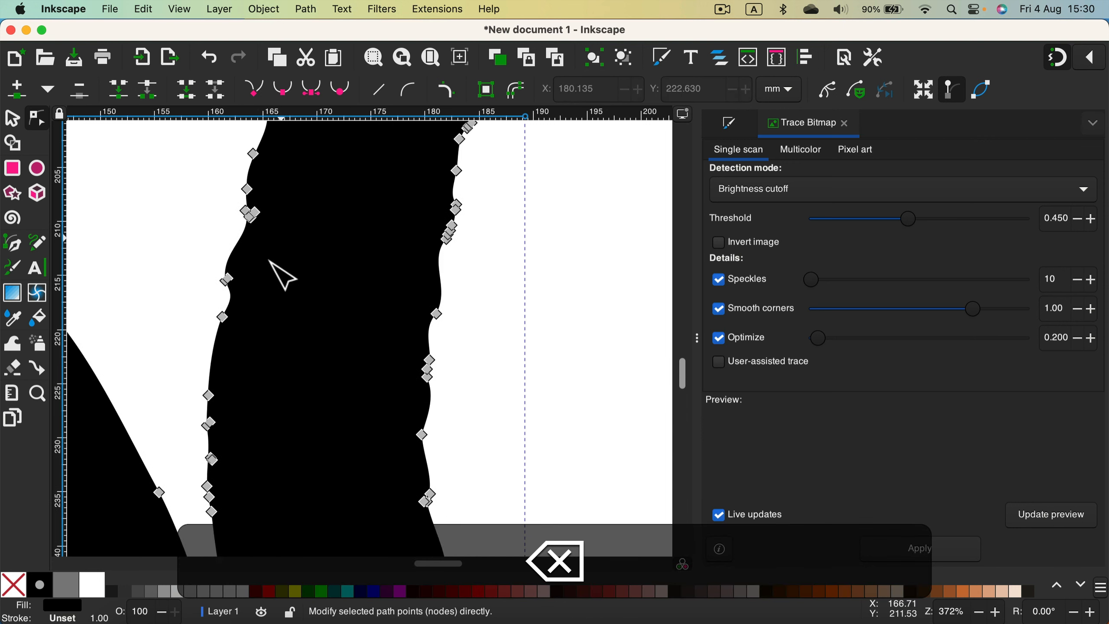
# Step: Delete the redundant overlapping nodes on the ponytail's inner edge, around its middle section
pyautogui.click(209, 423)
pyautogui.press('BackSpace')
pyautogui.click(255, 214)
pyautogui.press('BackSpace')
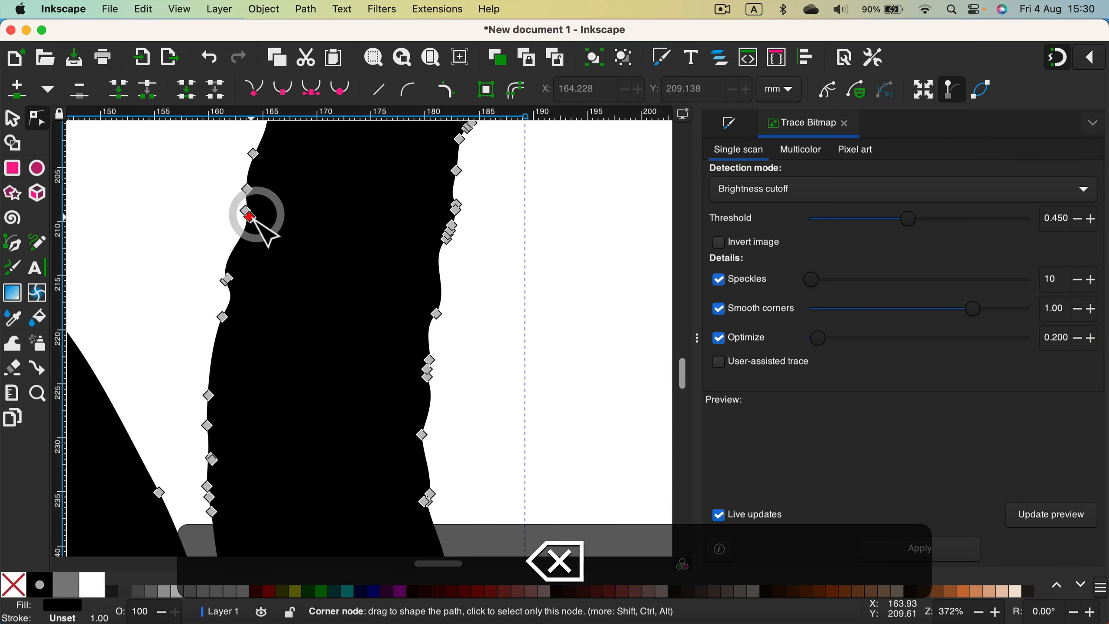
pyautogui.click(248, 218)
pyautogui.press('BackSpace')
pyautogui.click(251, 217)
pyautogui.press('BackSpace')
# Step: Delete the redundant nodes farther up the ponytail's inner edge, toward the rounded top of the gap
pyautogui.scroll(6, 280, 238)
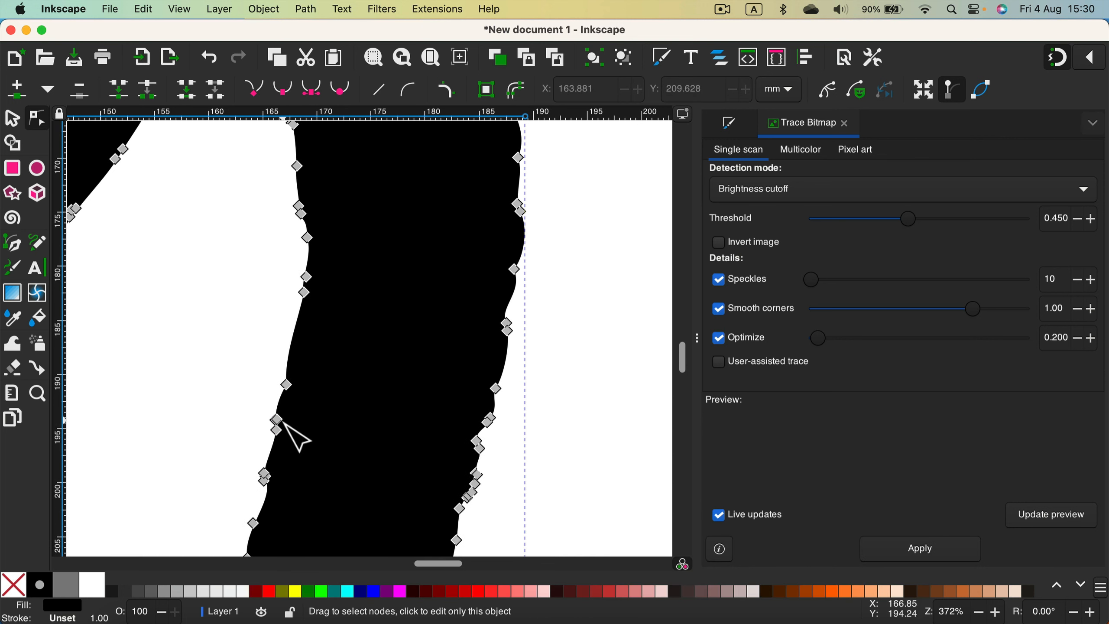
pyautogui.click(265, 475)
pyautogui.press('BackSpace')
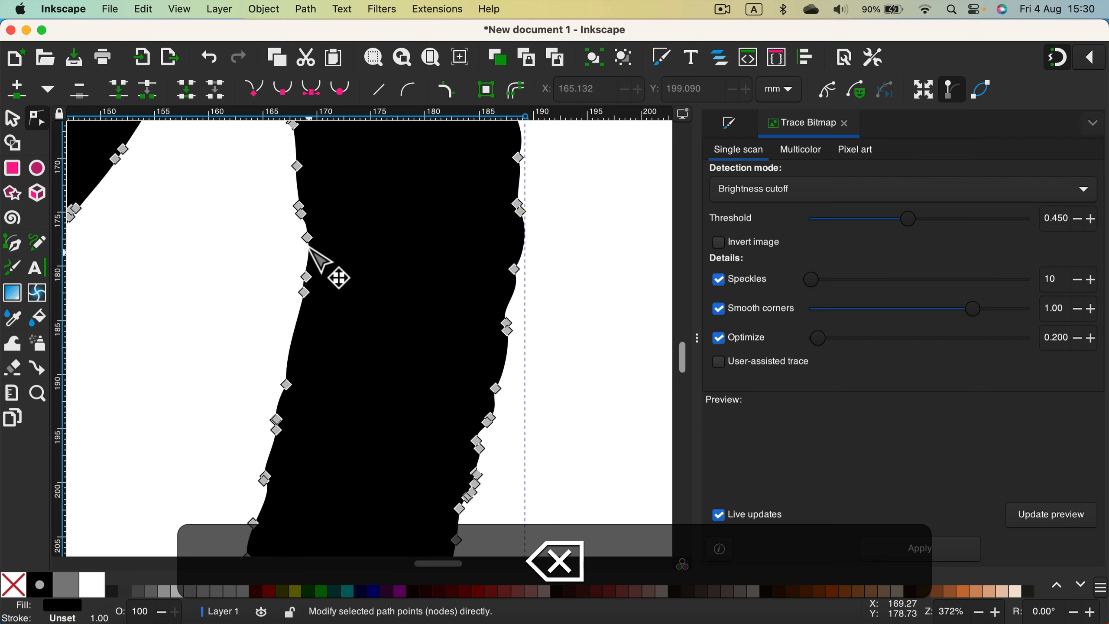
pyautogui.scroll(6, 318, 245)
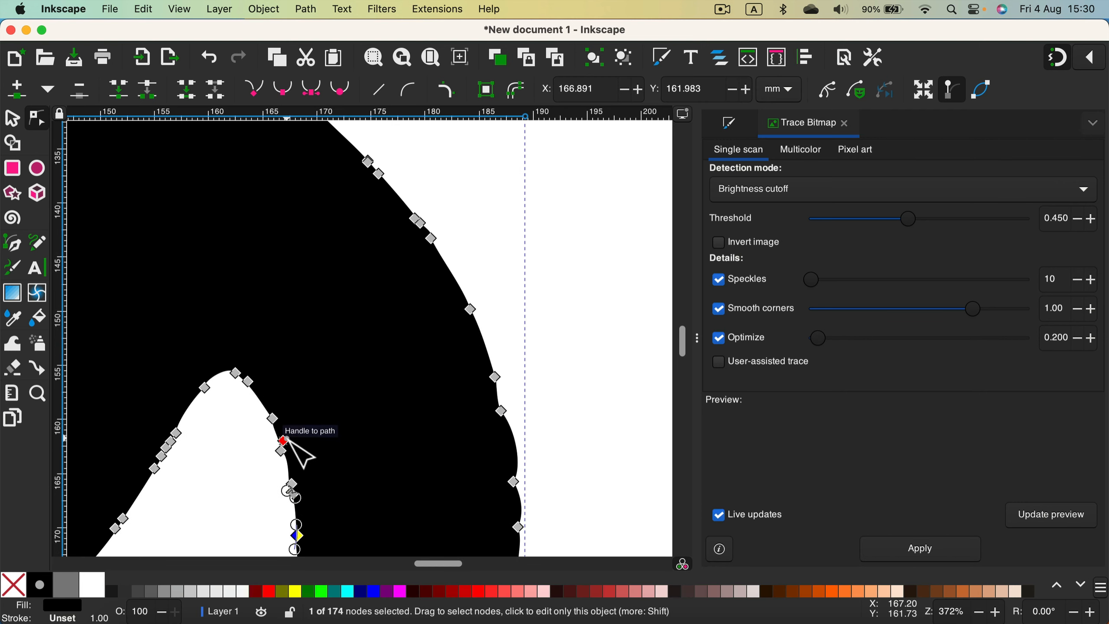
pyautogui.click(288, 448)
pyautogui.press('BackSpace')
pyautogui.click(295, 494)
pyautogui.click(294, 493)
pyautogui.press('BackSpace')
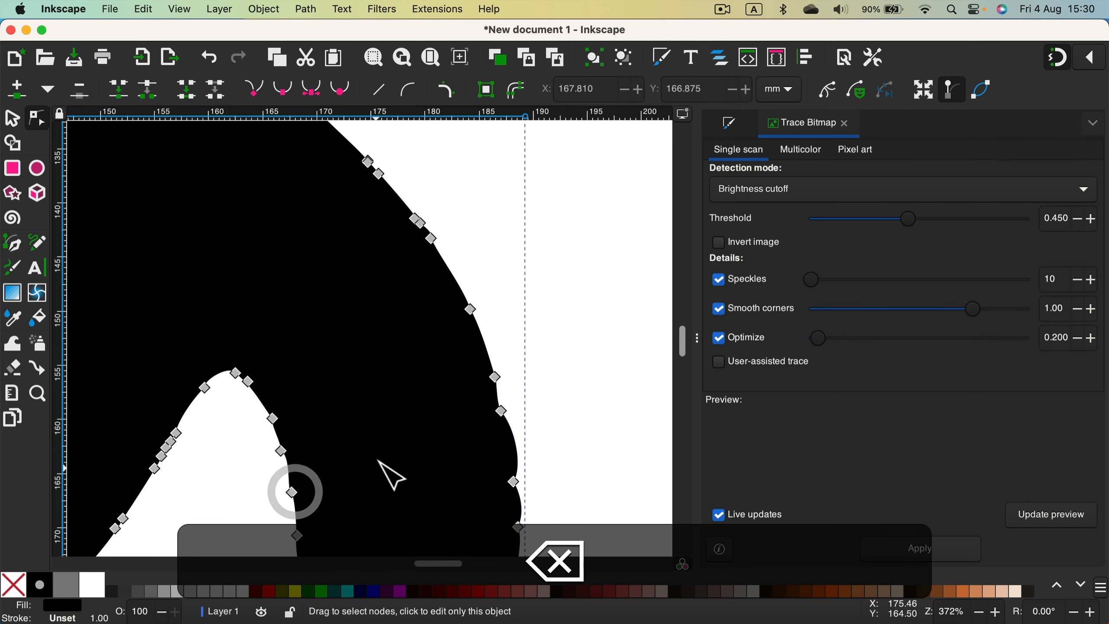
# Step: Delete the closely spaced extra nodes along the back-of-neck edge of the gap beside the ponytail
pyautogui.scroll(-6, 275, 429)
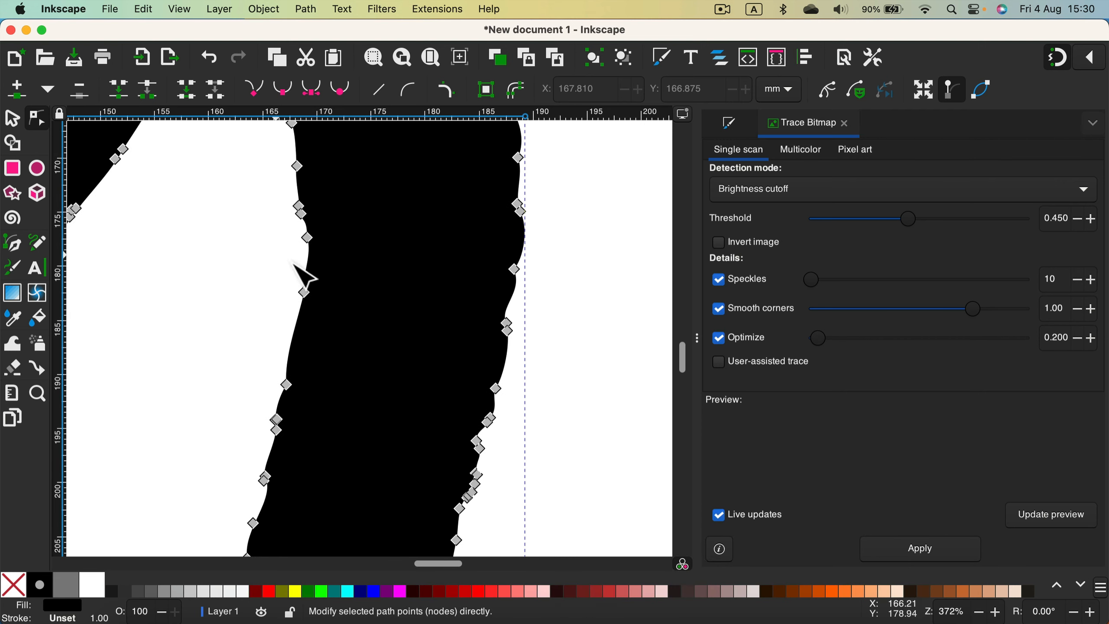
pyautogui.press('space')
pyautogui.moveTo(311, 302); pyautogui.dragTo(570, 417)
pyautogui.click(366, 339)
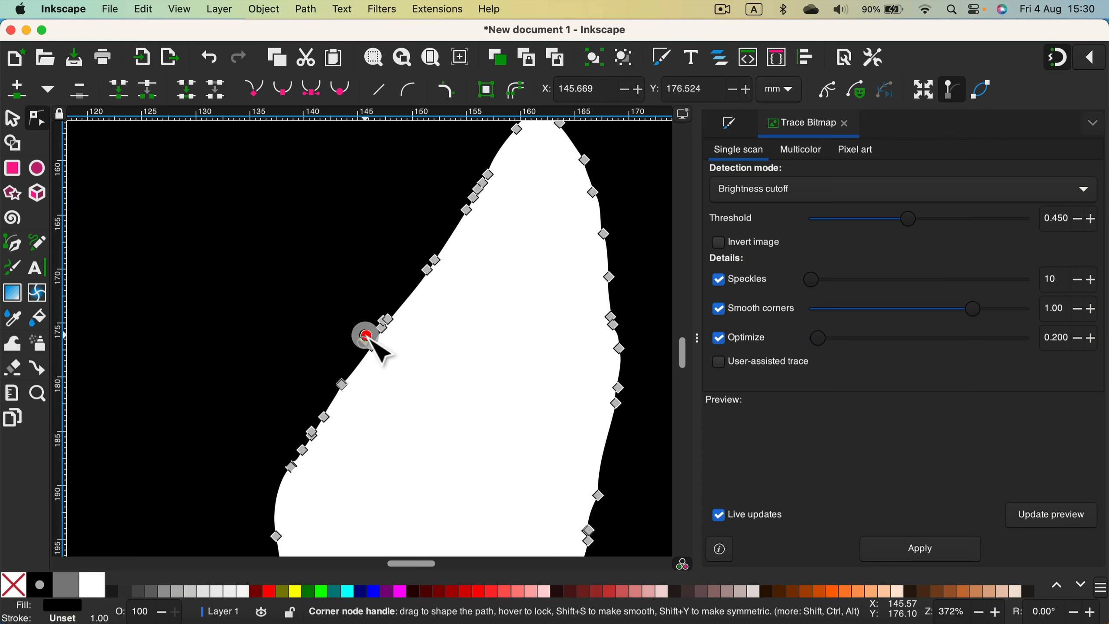
pyautogui.press('BackSpace')
pyautogui.click(383, 321)
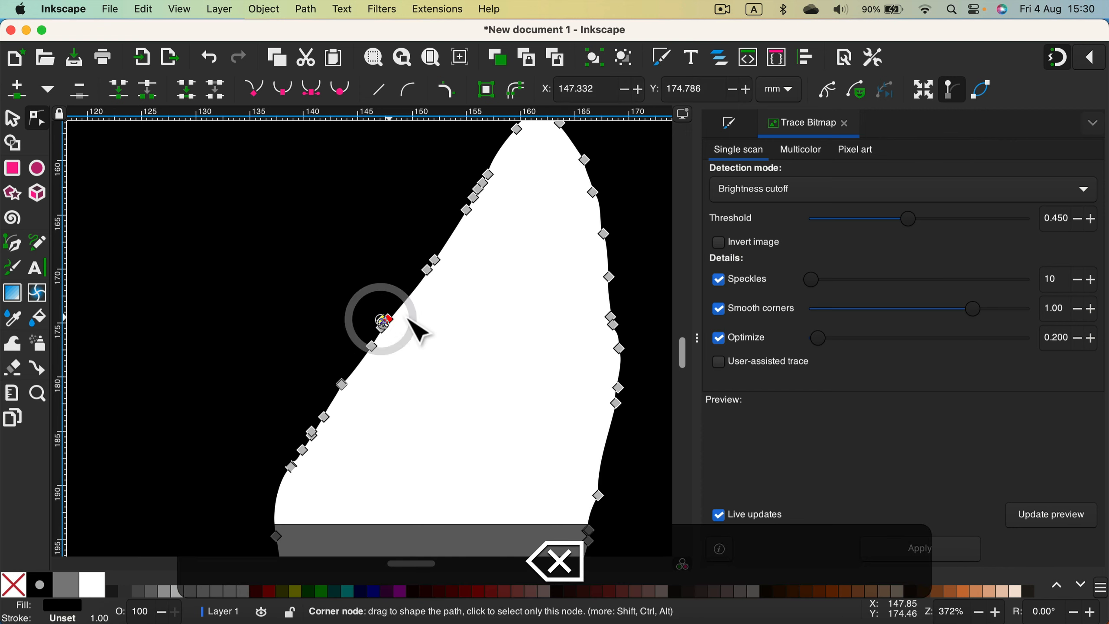
# Step: Delete the extra square node at the lower tip of the gap between the neck and the ponytail
pyautogui.scroll(-15, 388, 410)
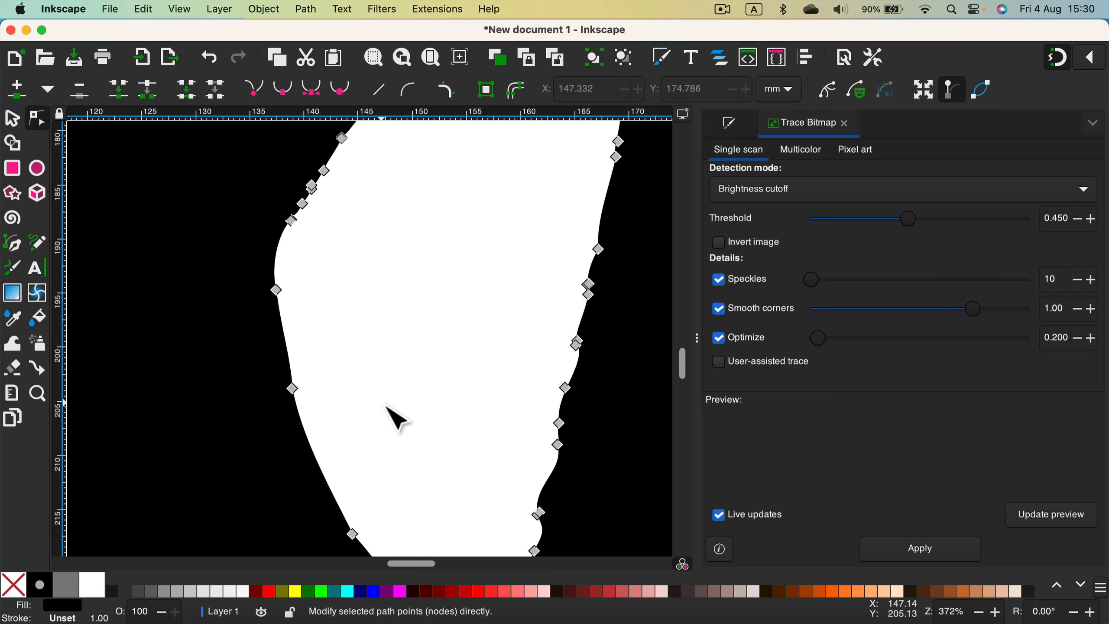
pyautogui.scroll(20, 383, 402)
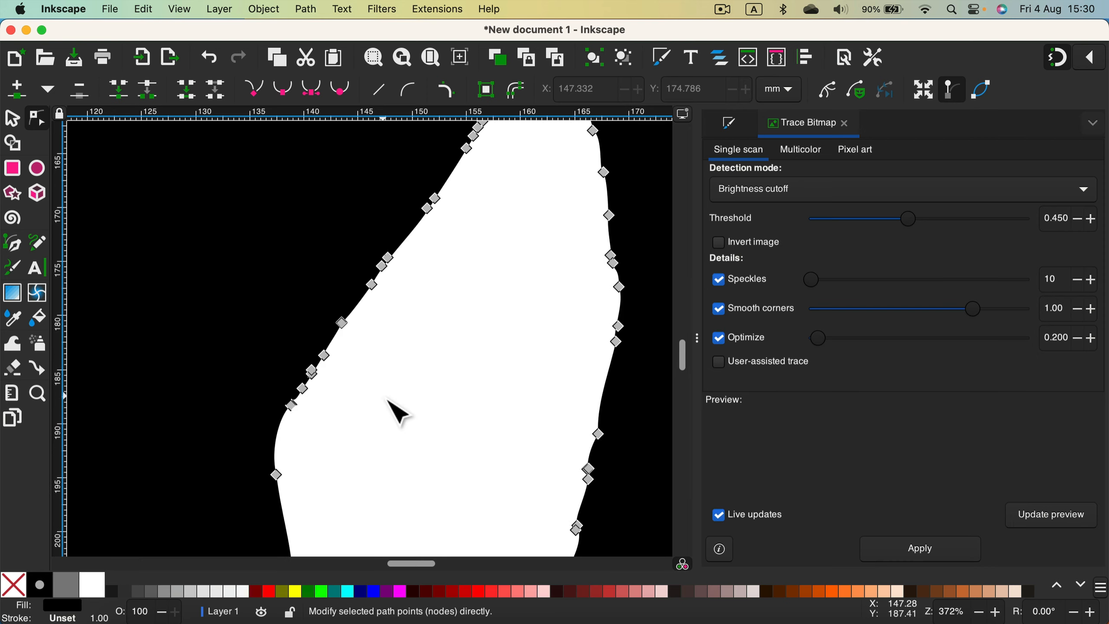
pyautogui.scroll(-20, 384, 399)
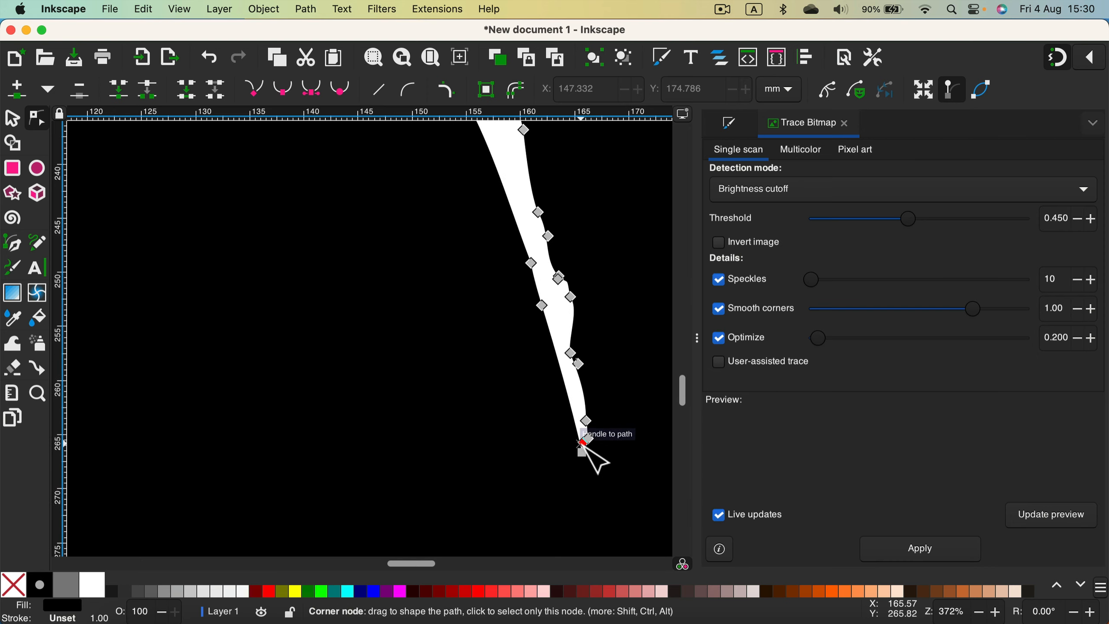
pyautogui.click(585, 451)
pyautogui.press('BackSpace')
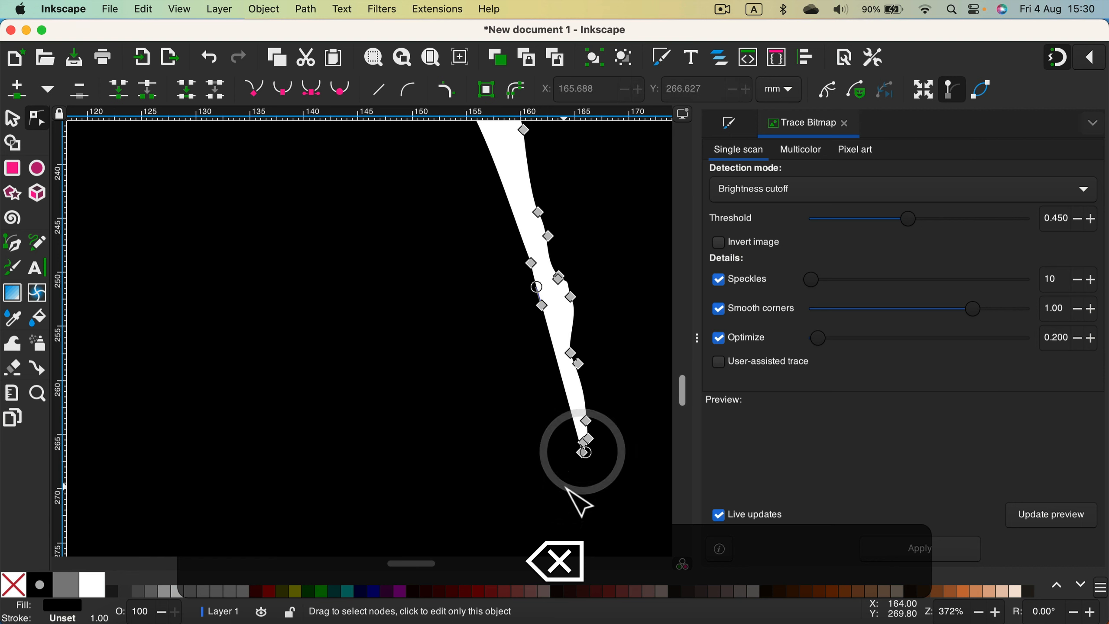
pyautogui.click(584, 453)
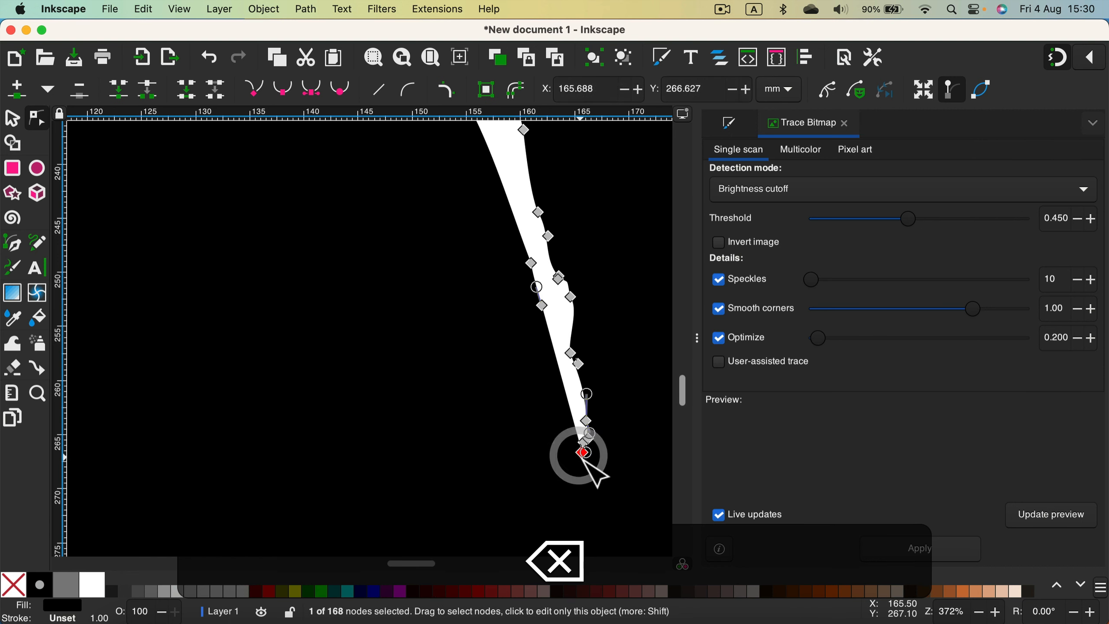
pyautogui.press('BackSpace')
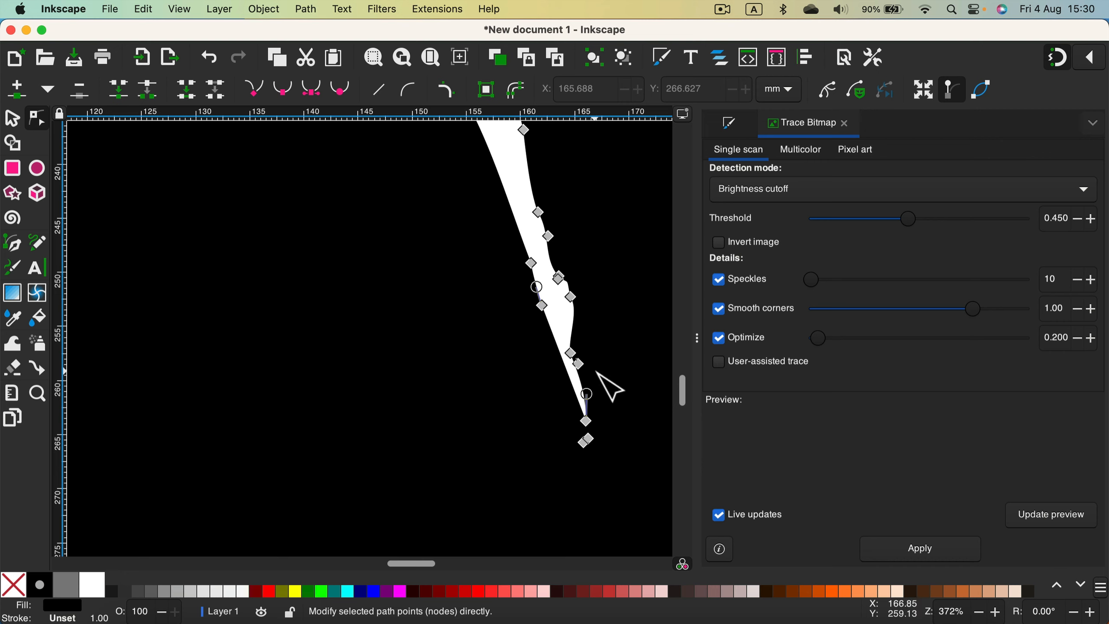
pyautogui.click(210, 56)
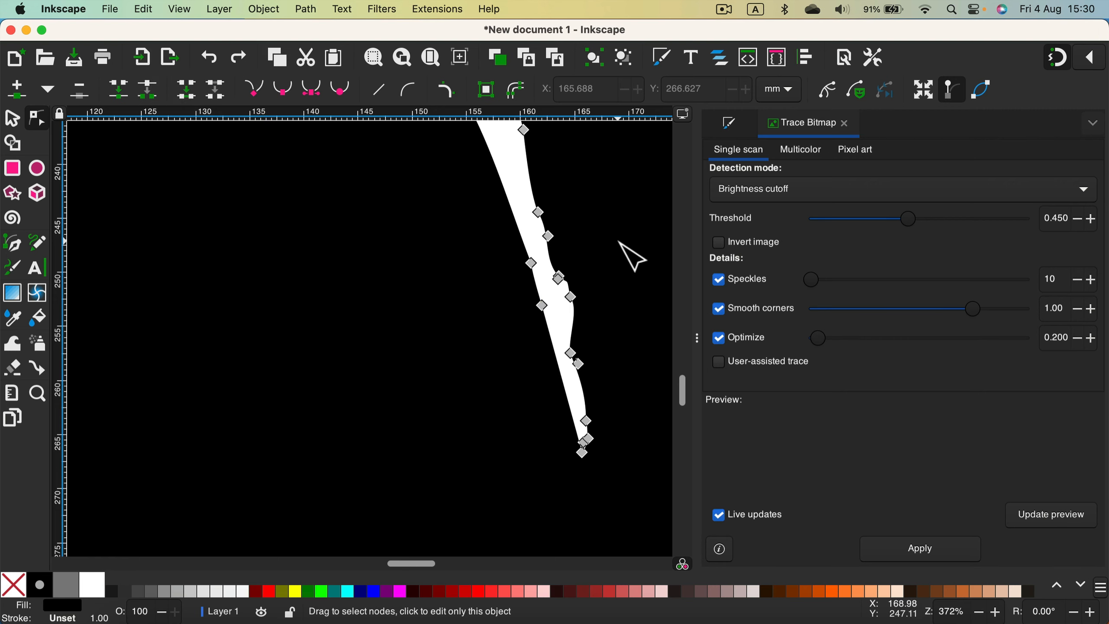
# Step: Deselect the silhouette and examine the whole shape from head to base beside the original photo
pyautogui.press('super+minus')
pyautogui.press('super+minus')
pyautogui.press('super+minus')
pyautogui.press('super+minus')
pyautogui.press('super+minus')
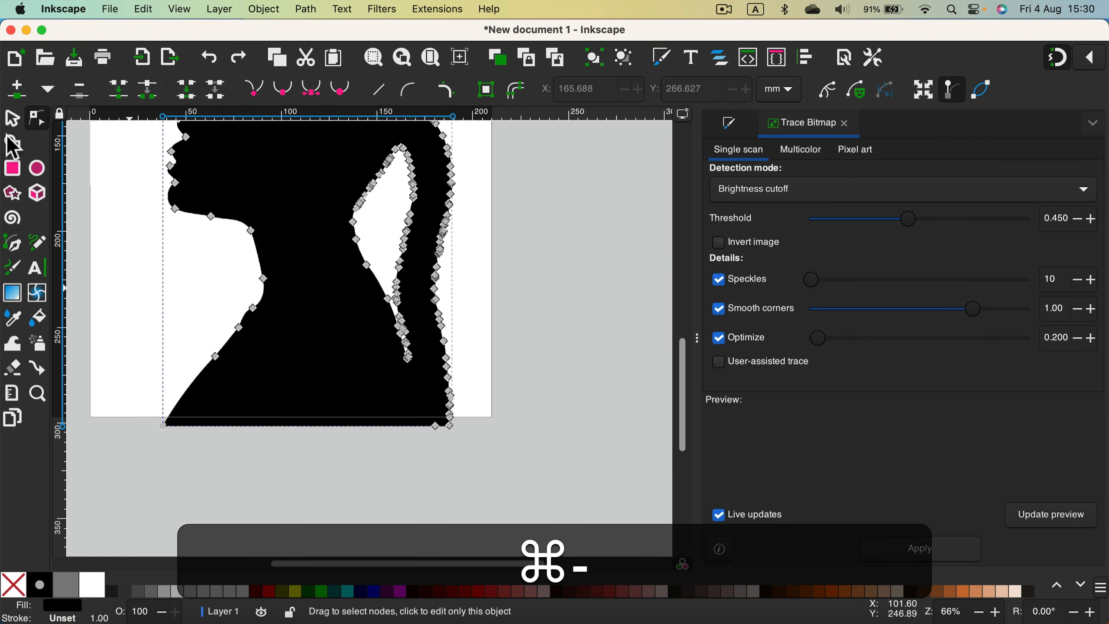
pyautogui.click(11, 118)
pyautogui.scroll(6, 546, 352)
pyautogui.scroll(-3, 550, 351)
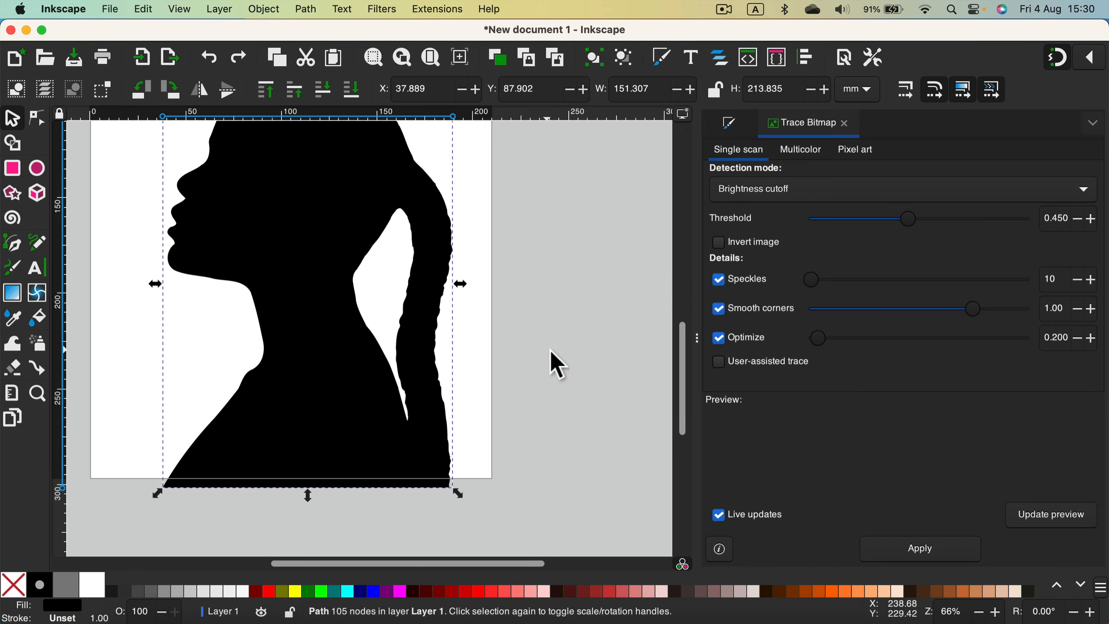
pyautogui.click(549, 352)
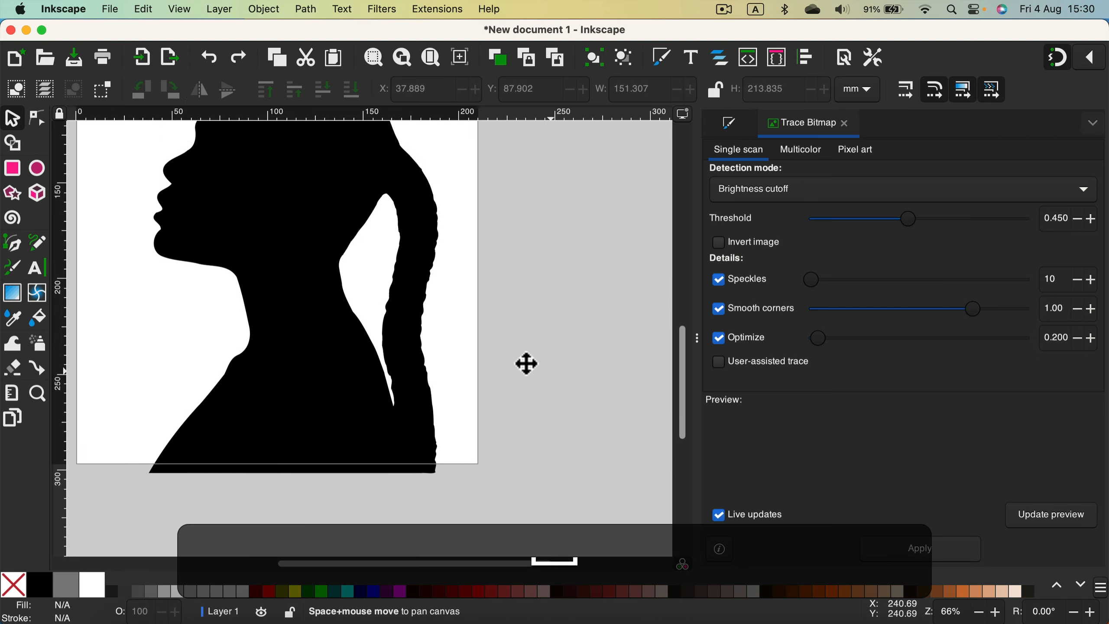
pyautogui.moveTo(526, 364); pyautogui.dragTo(696, 453)
# Step: Move the silhouette up and slightly left to about X 35 mm, Y 73 mm so its base sits inside the page
pyautogui.click(488, 451)
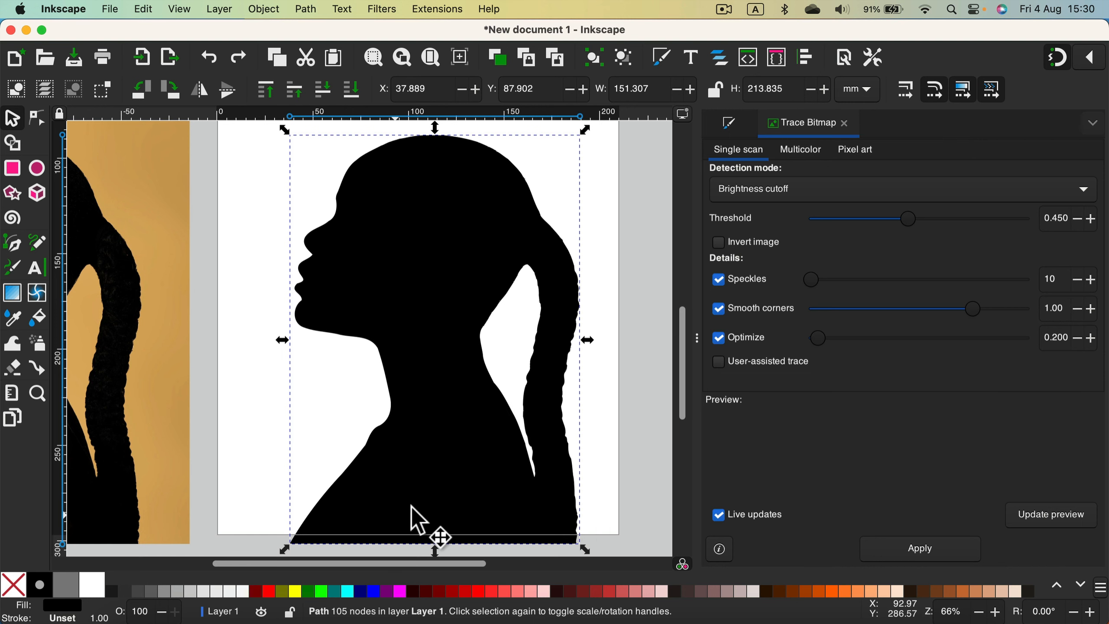
pyautogui.scroll(-4, 465, 481)
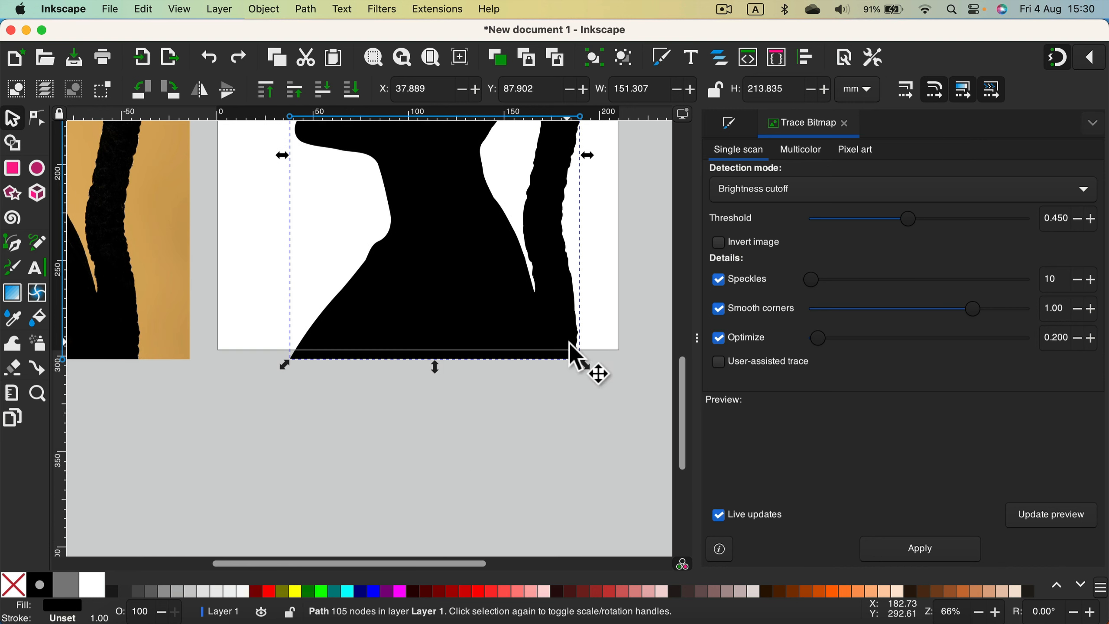
pyautogui.scroll(4, 581, 367)
pyautogui.moveTo(471, 487); pyautogui.dragTo(464, 455)
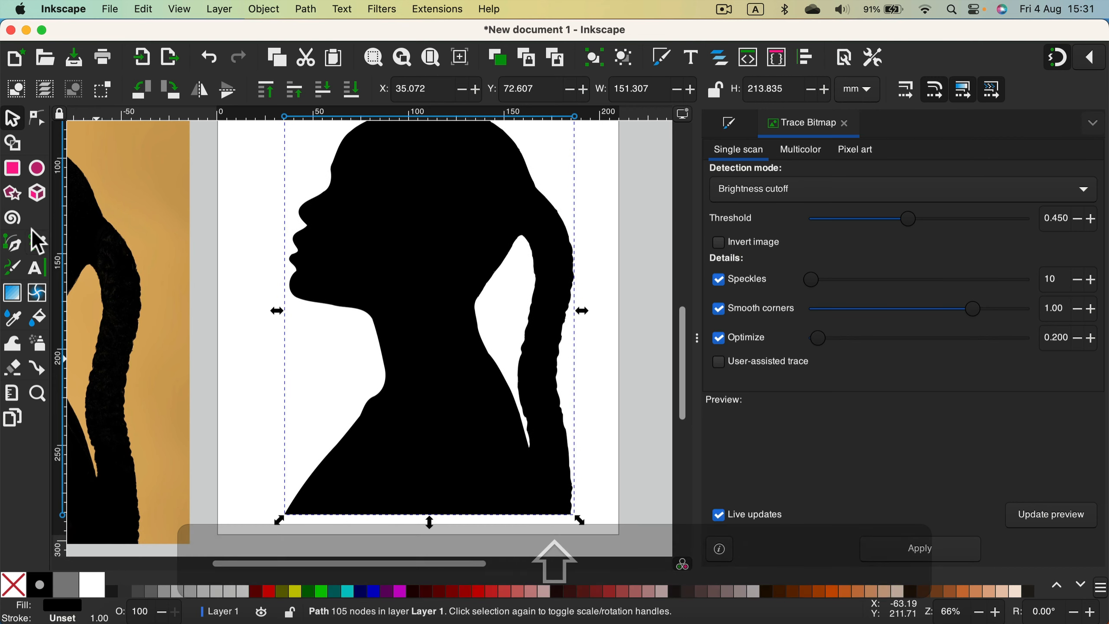
# Step: Delete the nodes around the base's corner below the ponytail, and bend the bottom edge into a shallow outward curve
pyautogui.click(37, 117)
pyautogui.moveTo(603, 528); pyautogui.dragTo(544, 484)
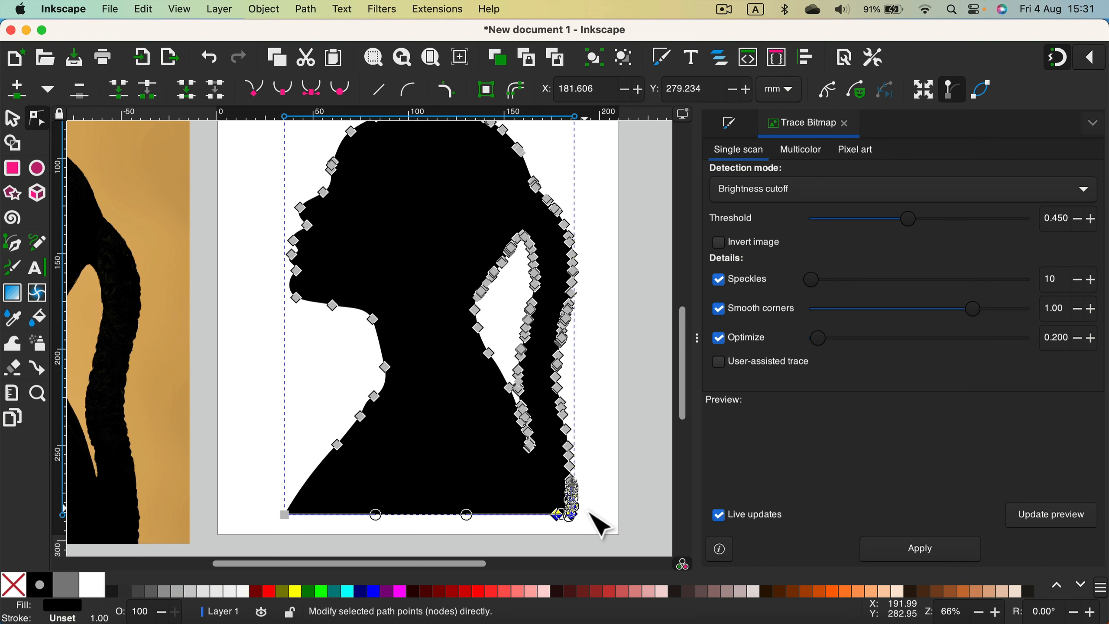
pyautogui.press('BackSpace')
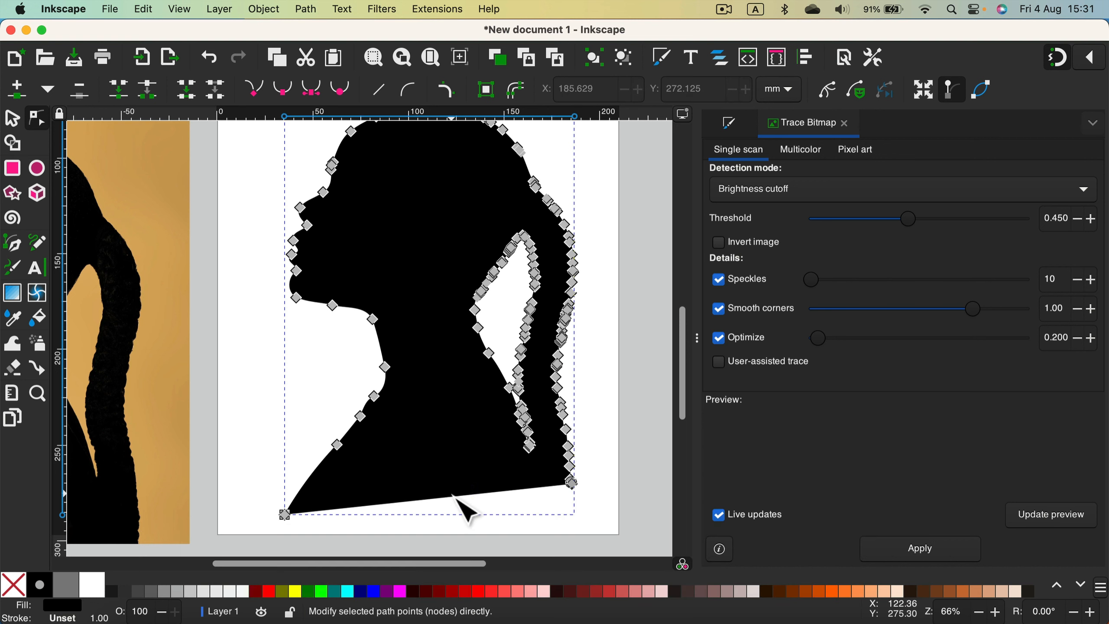
pyautogui.moveTo(459, 502); pyautogui.dragTo(487, 496)
pyautogui.click(628, 441)
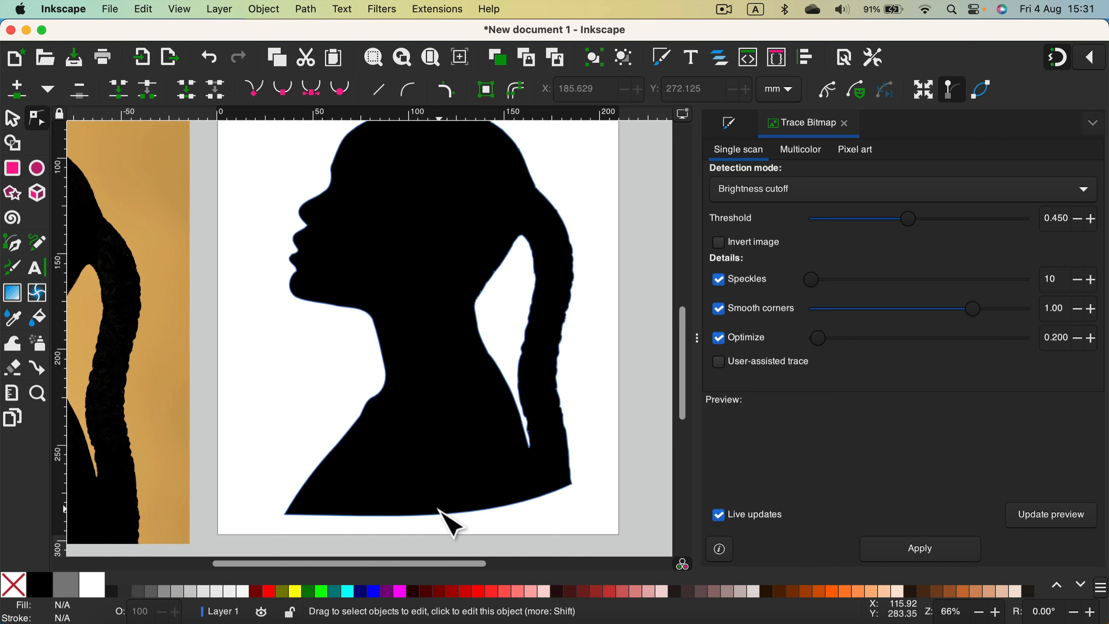
# Step: Select the finished silhouette path on the page and copy it to the clipboard
pyautogui.scroll(3, 480, 339)
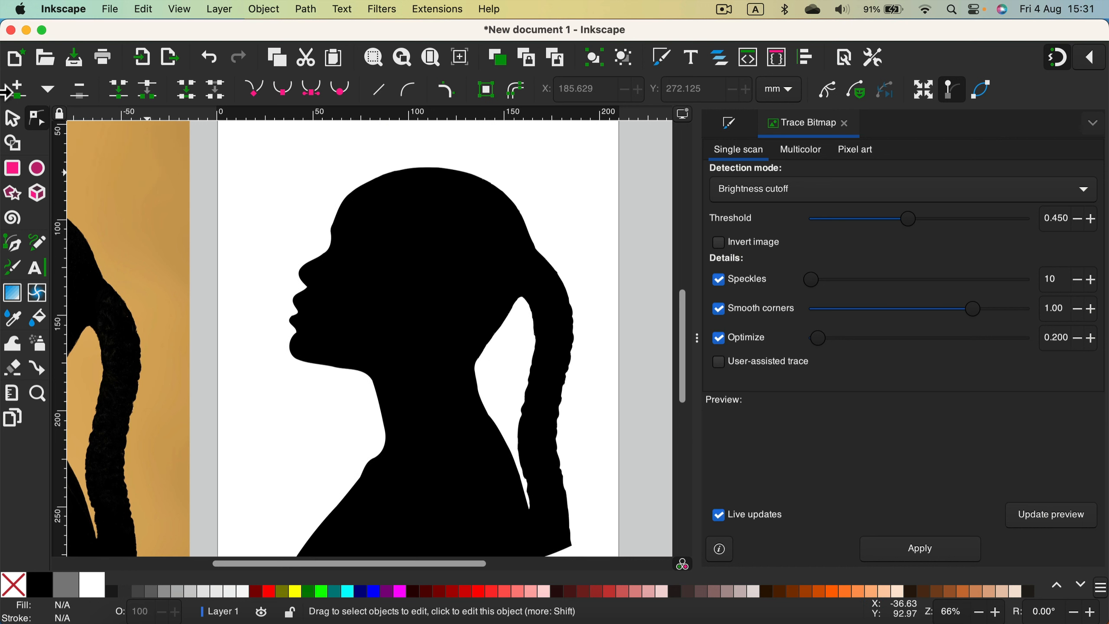
pyautogui.click(17, 119)
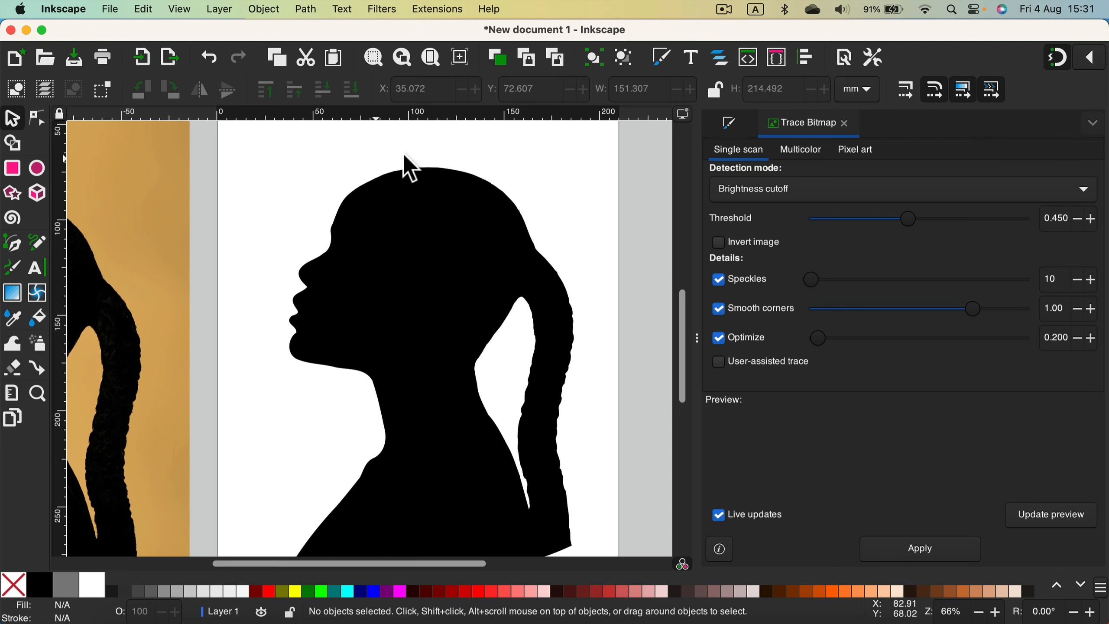
pyautogui.scroll(-5, 422, 442)
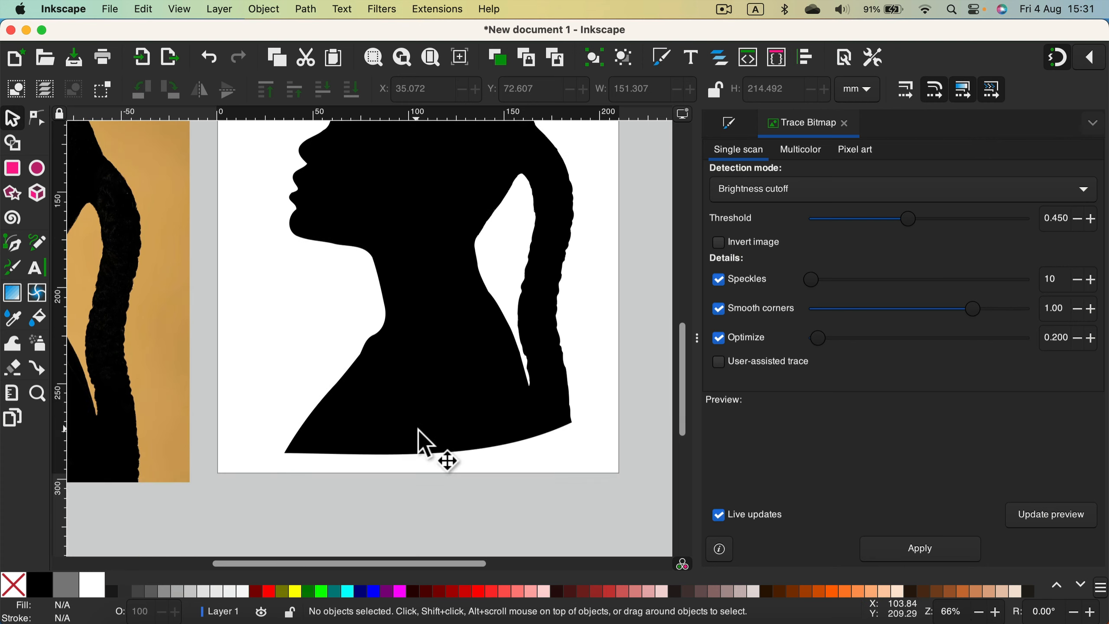
pyautogui.click(434, 235)
pyautogui.scroll(5, 434, 235)
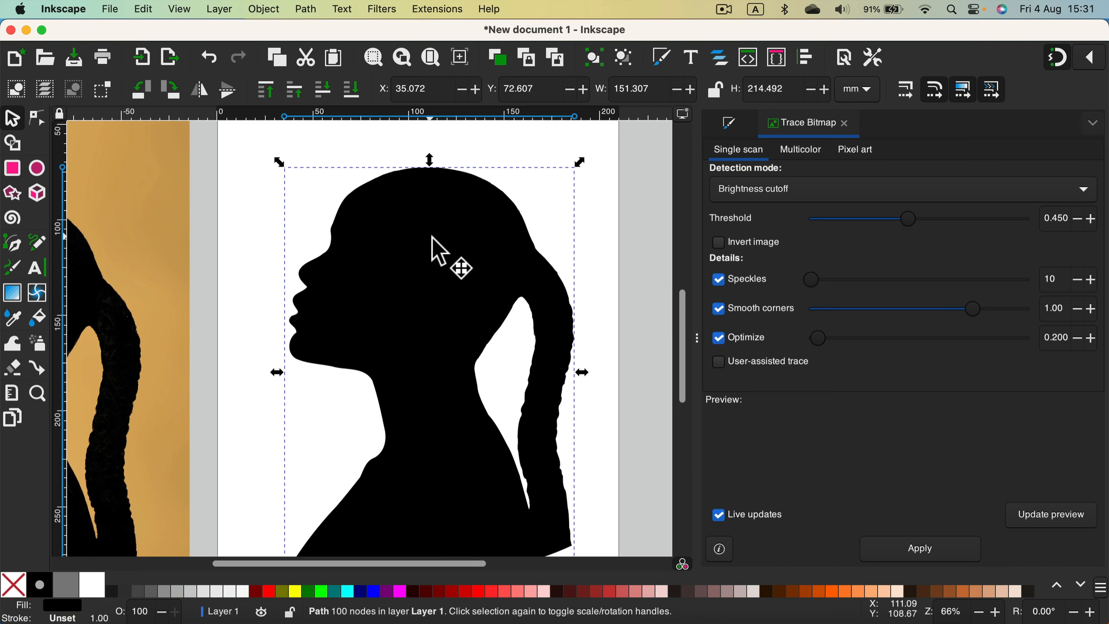
pyautogui.rightClick(433, 240)
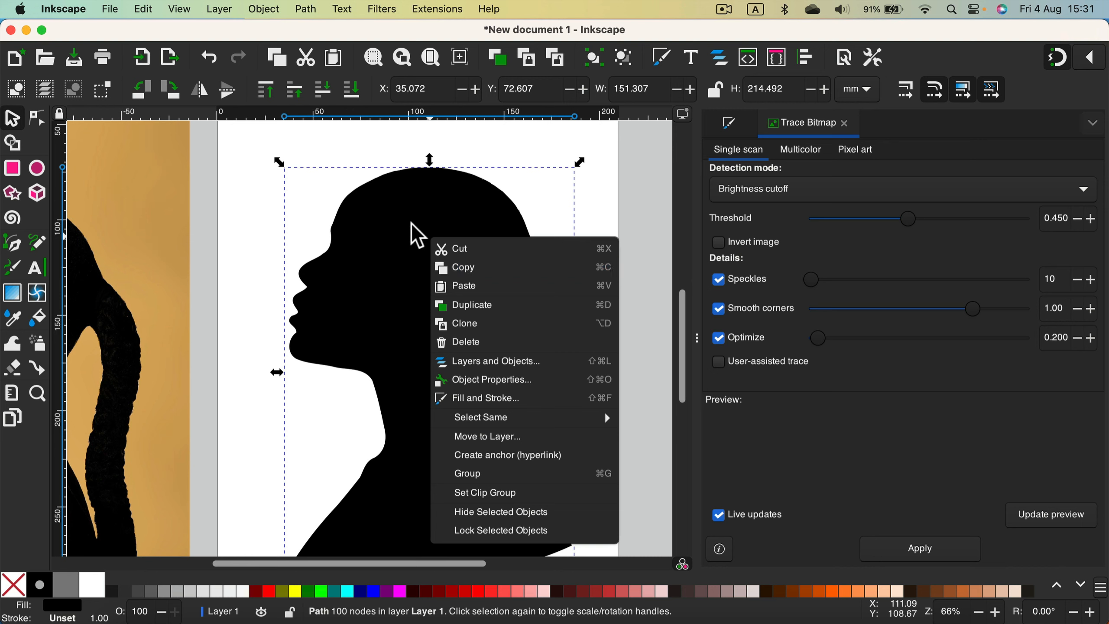
pyautogui.click(470, 269)
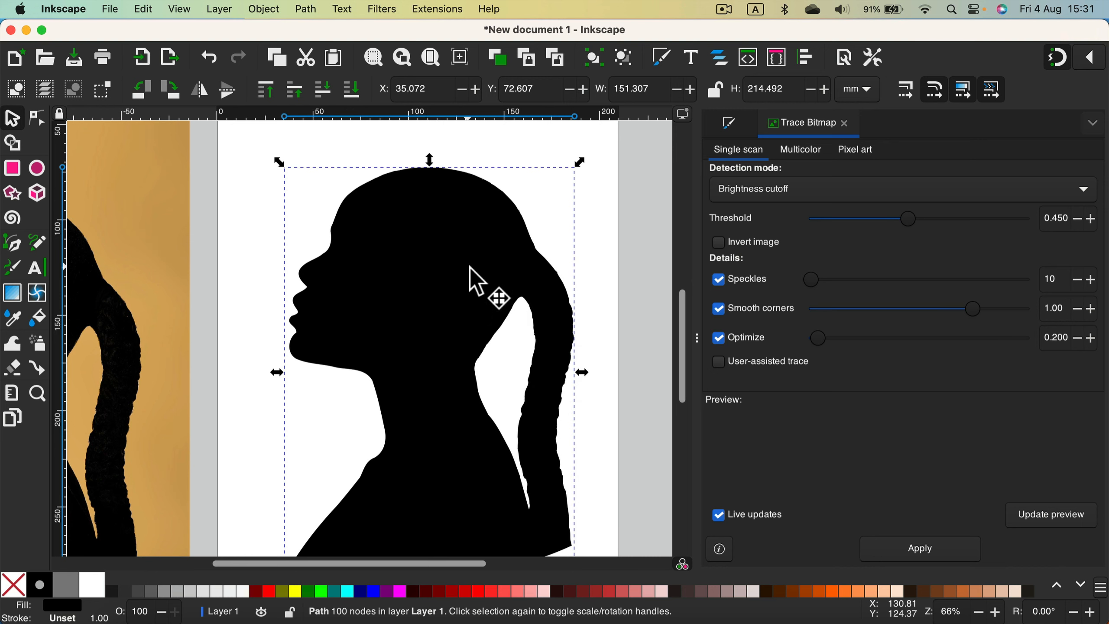
# Step: Switch to Affinity Designer 2, paste the silhouette into the blank document and move it to about the centre of the page
pyautogui.press('super+Tab')
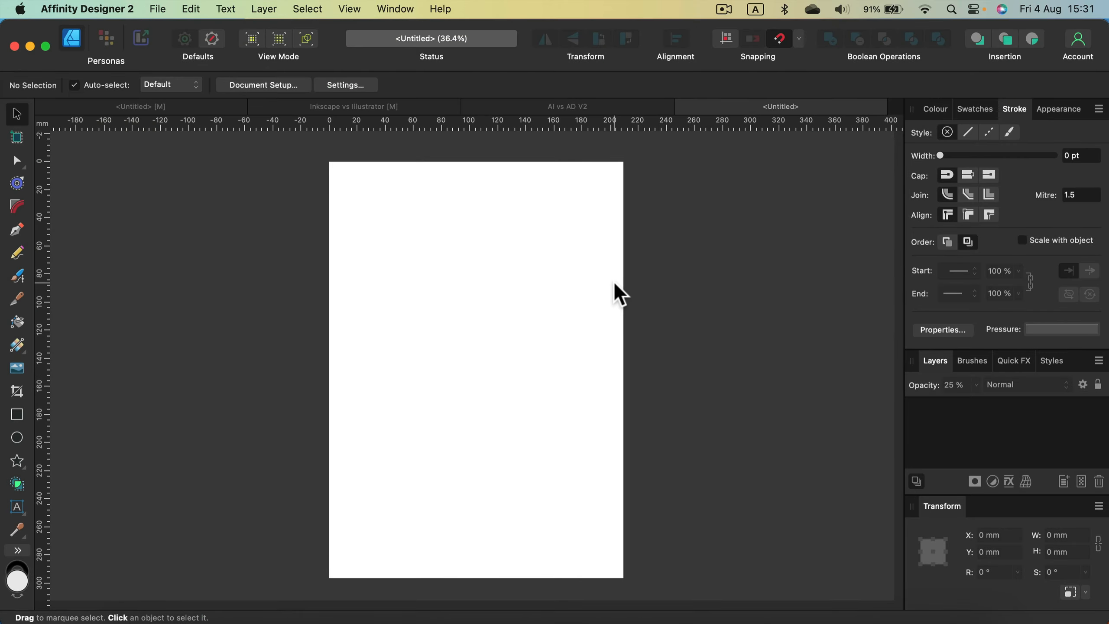
pyautogui.rightClick(391, 216)
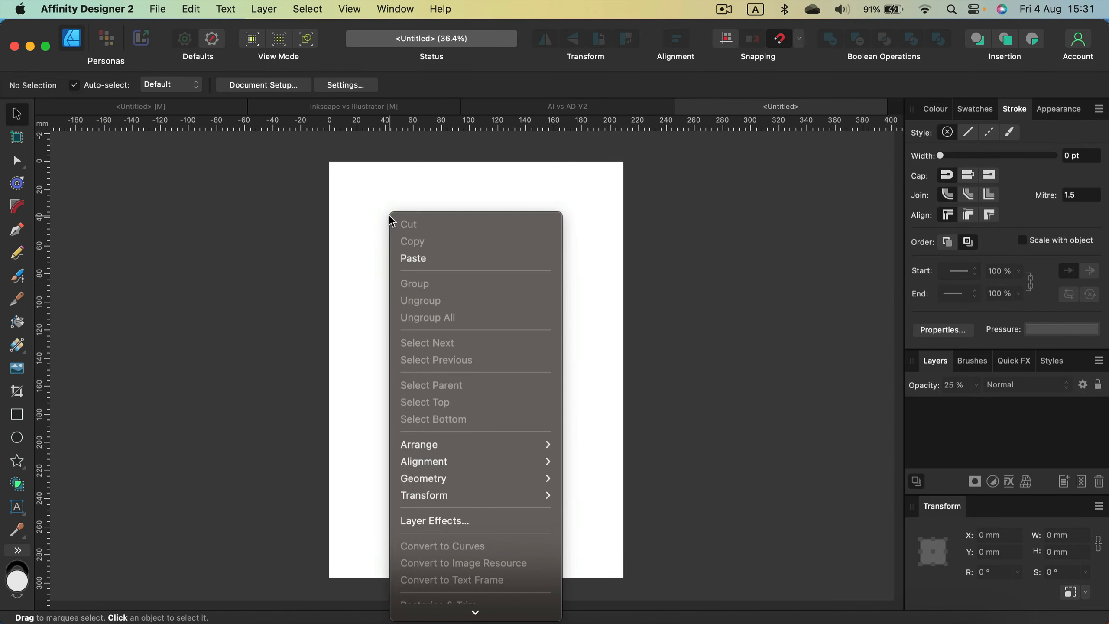
pyautogui.click(412, 260)
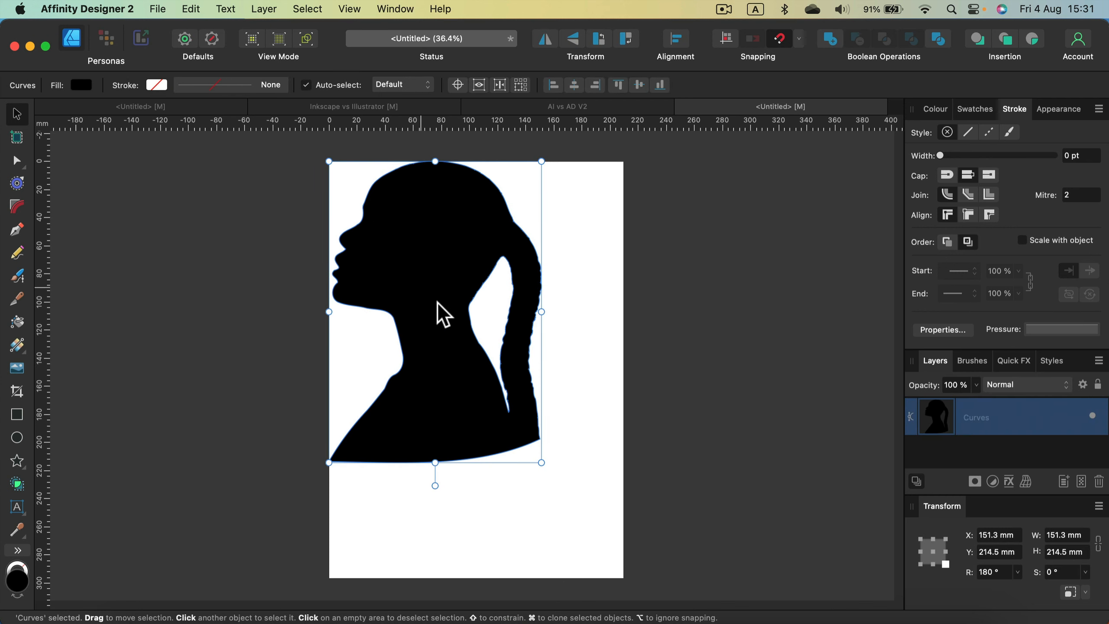
pyautogui.moveTo(436, 302); pyautogui.dragTo(474, 357)
# Step: Try moving a node on the upper forehead of the pasted silhouette outward, undo the move and deselect the curve
pyautogui.click(22, 160)
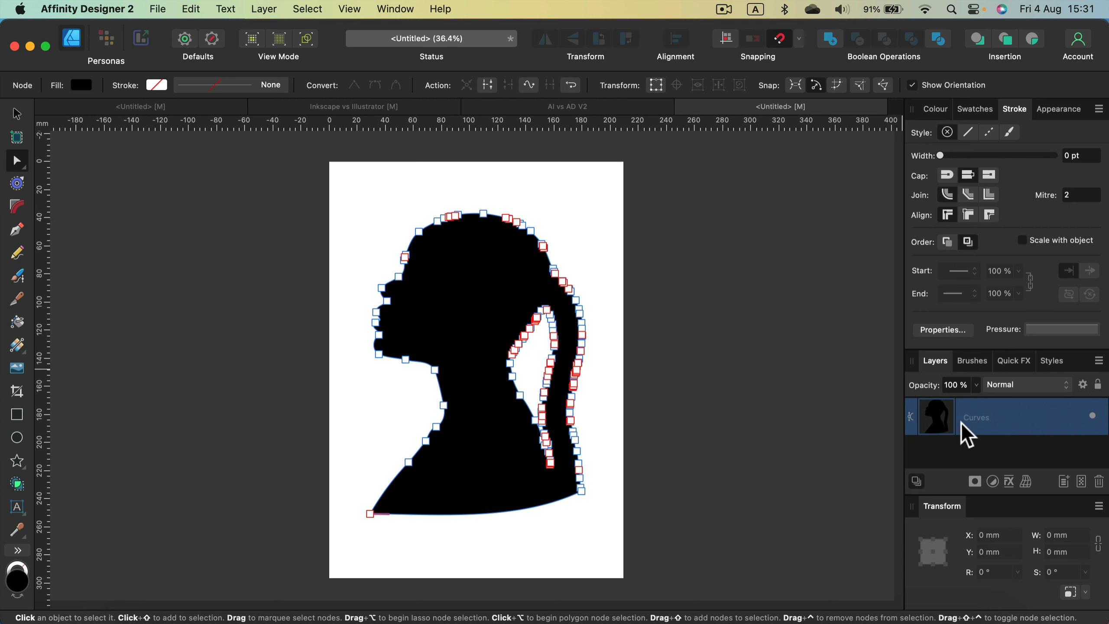
pyautogui.moveTo(419, 231); pyautogui.dragTo(394, 201)
pyautogui.press('super+z')
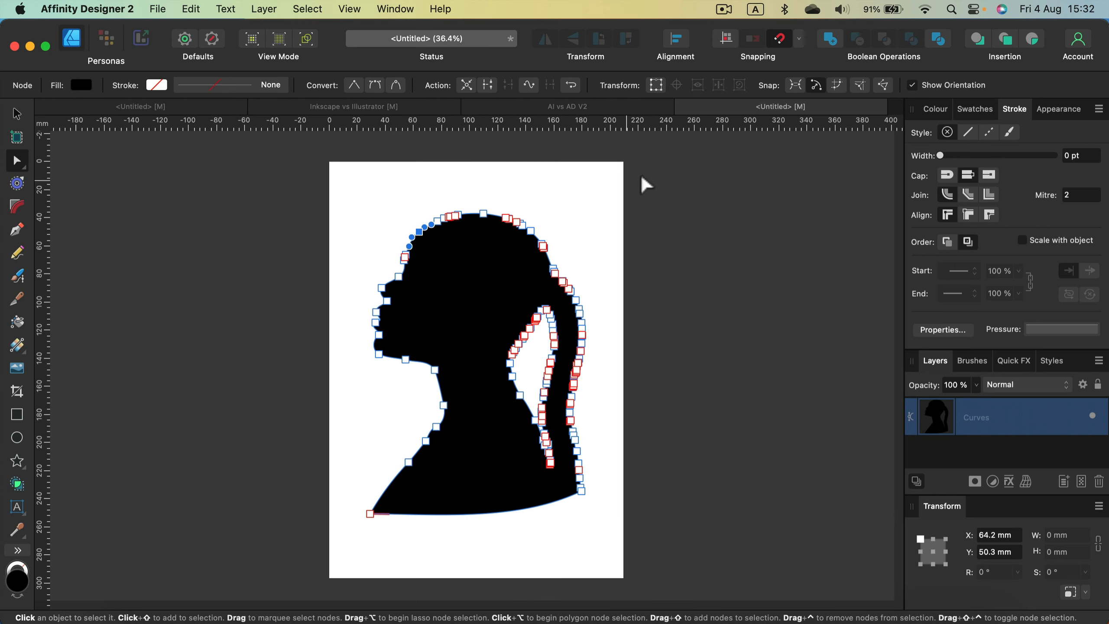
pyautogui.click(671, 175)
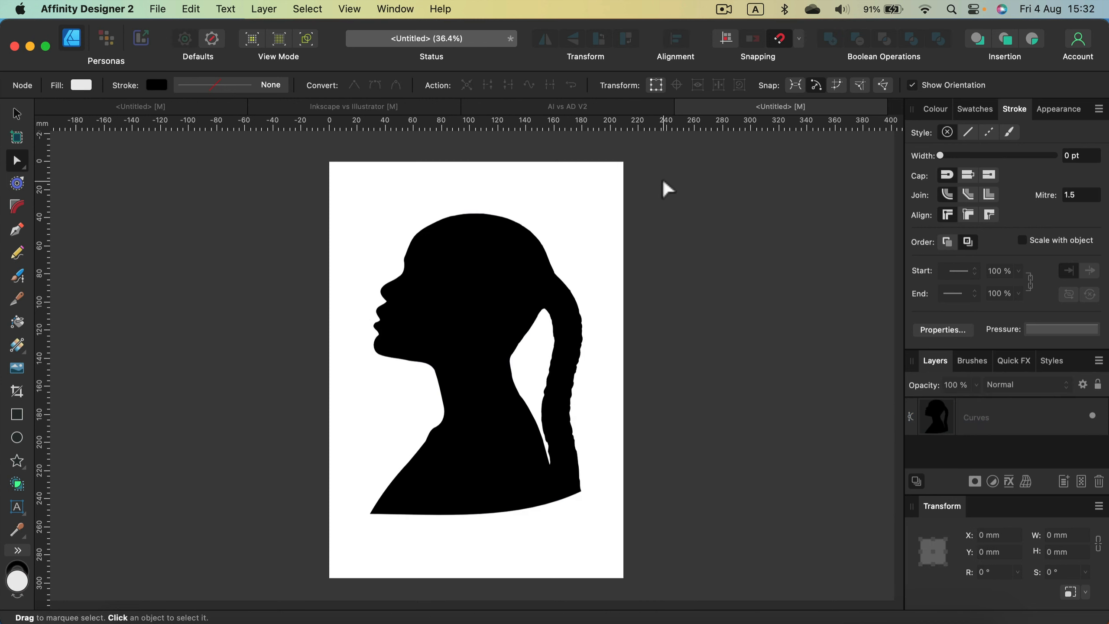